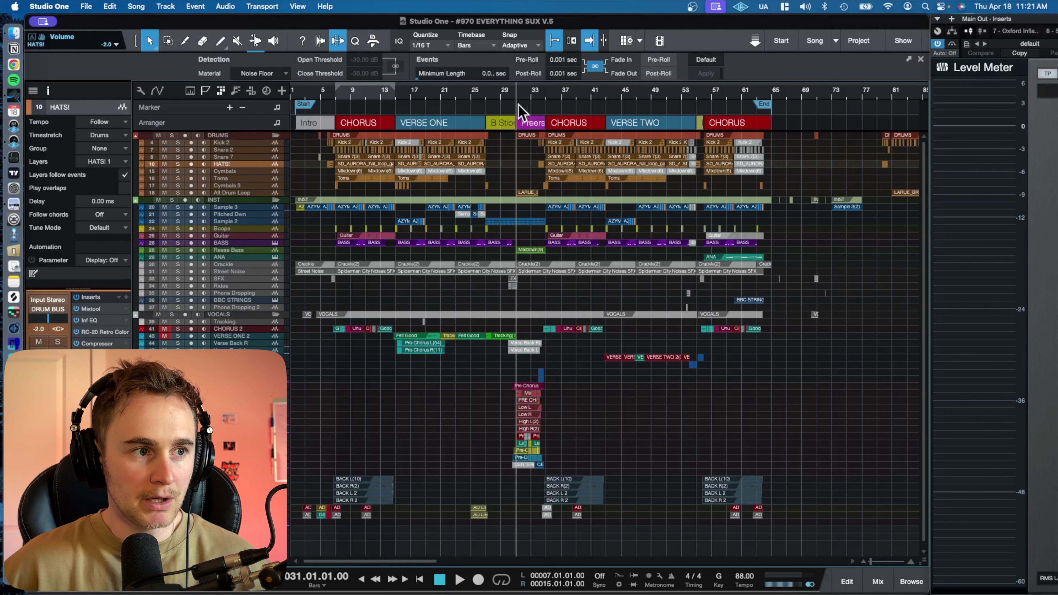
- Play the song from the intro through the chorus and check the main output on the Level Meter
left_click_drag(543, 106, 553, 110)
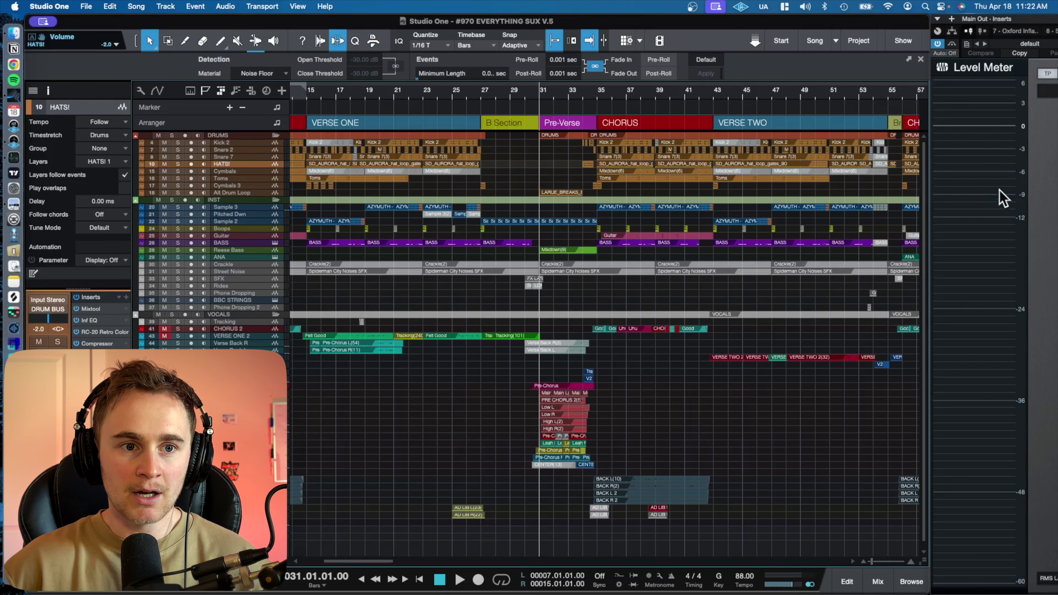
mouse_move(977, 174)
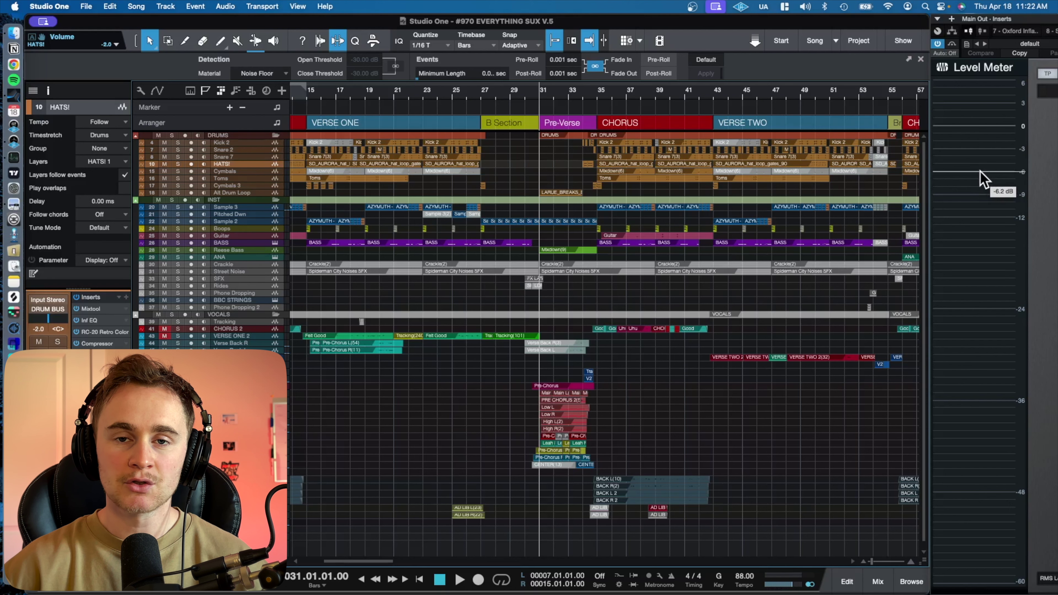
left_click(313, 91)
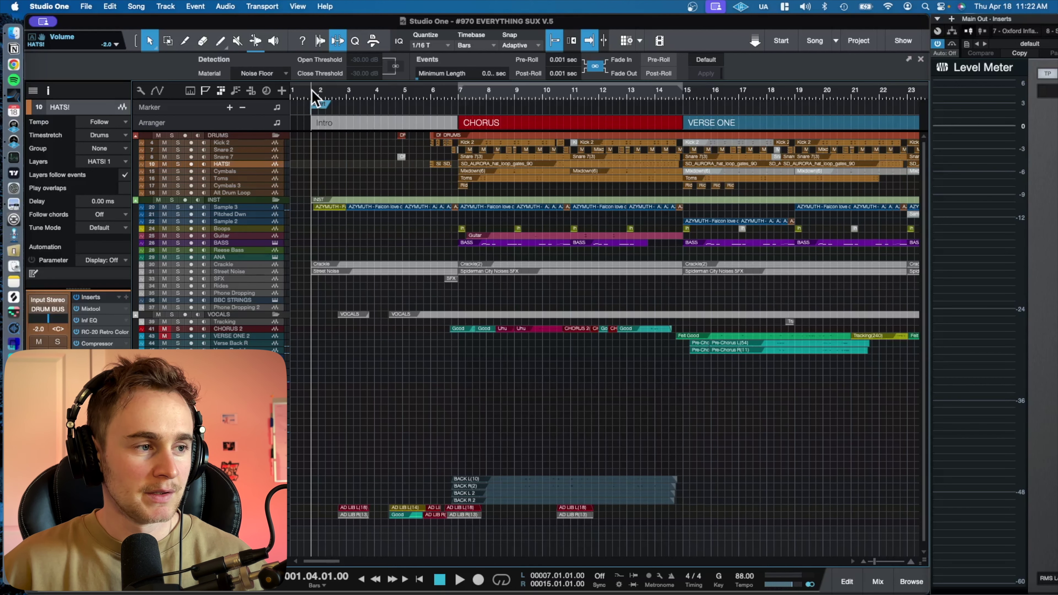
left_click(878, 582)
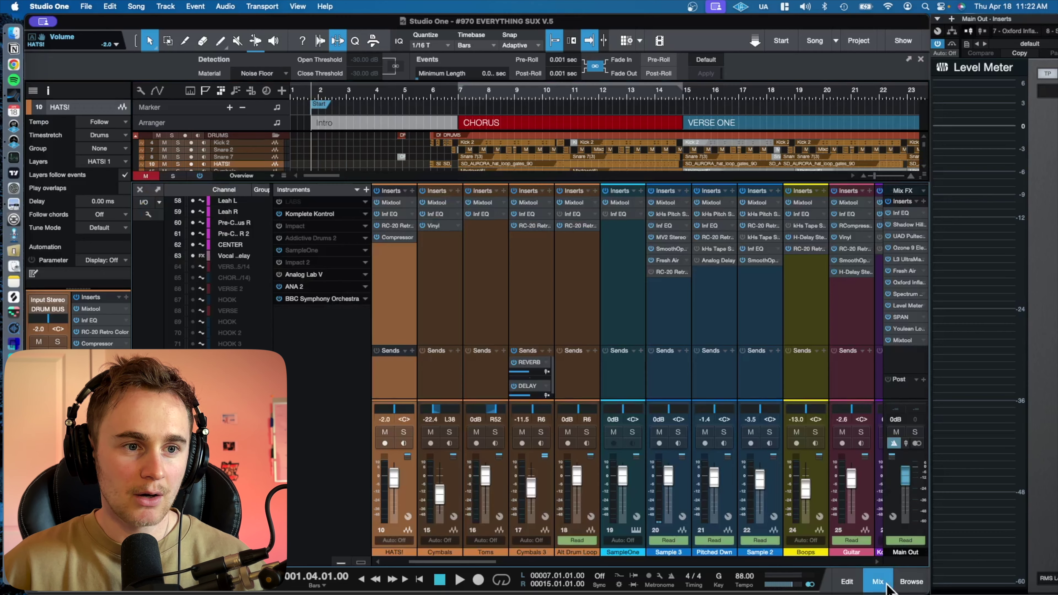
left_click(885, 587)
key("space")
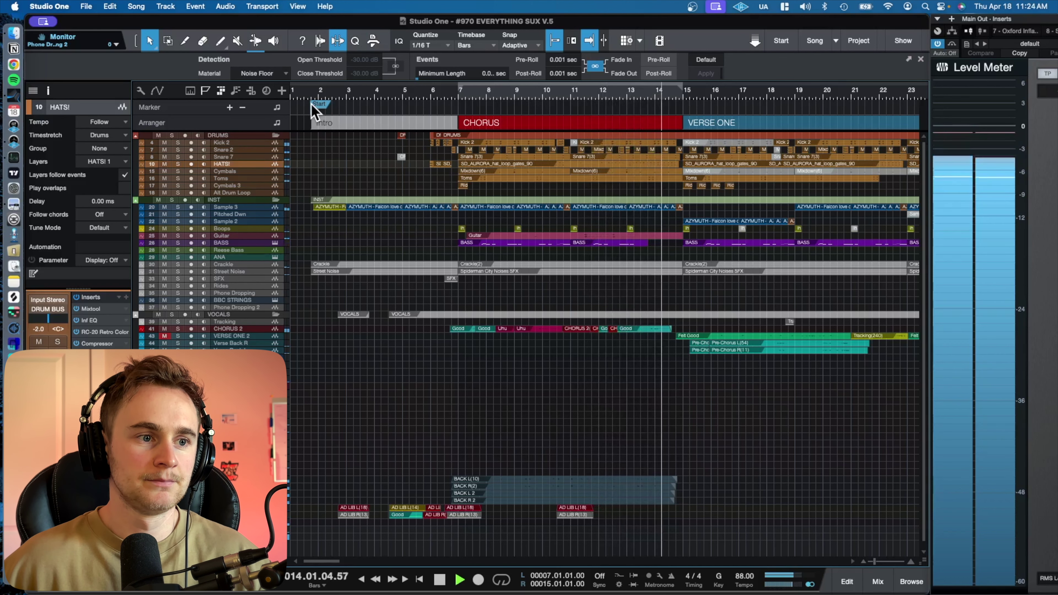
key("space")
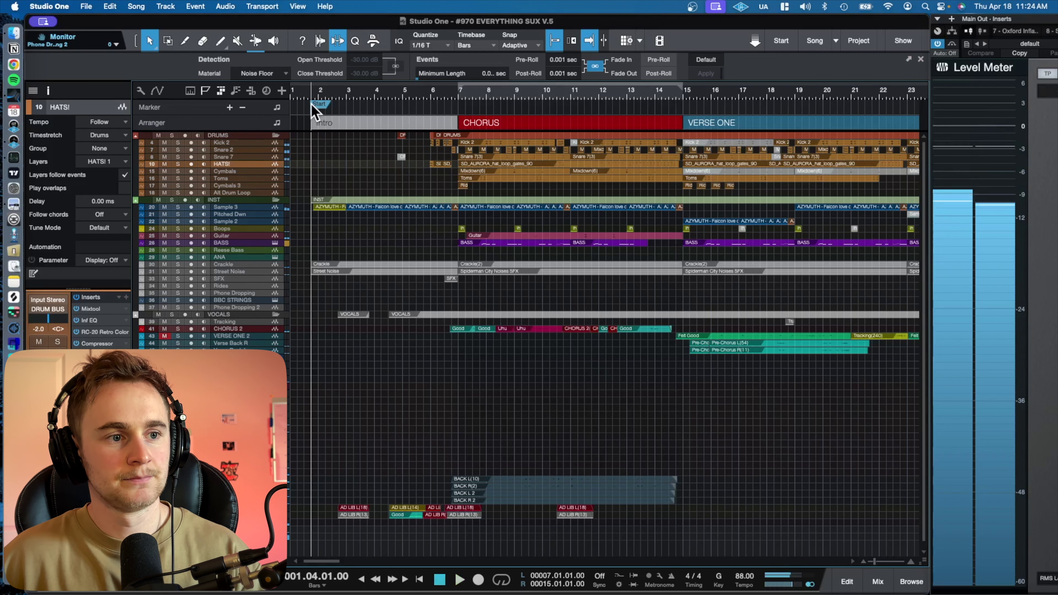
- Inspect the Main Out's Spectrum Meter while playing the start of the chorus at bar 7, and close it
key("F3")
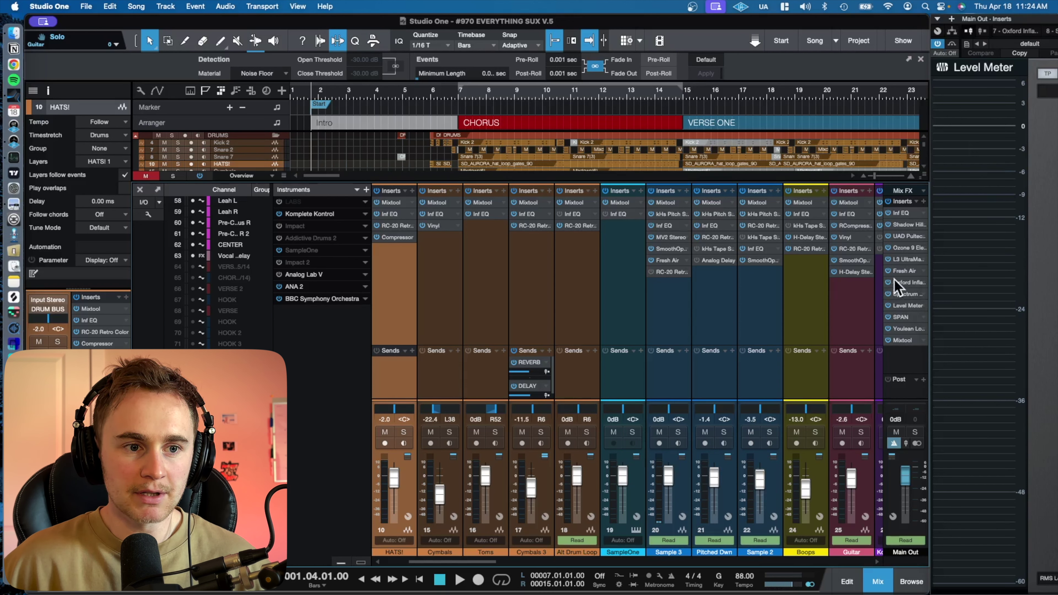
left_click(902, 294)
left_click_drag(632, 29, 775, 204)
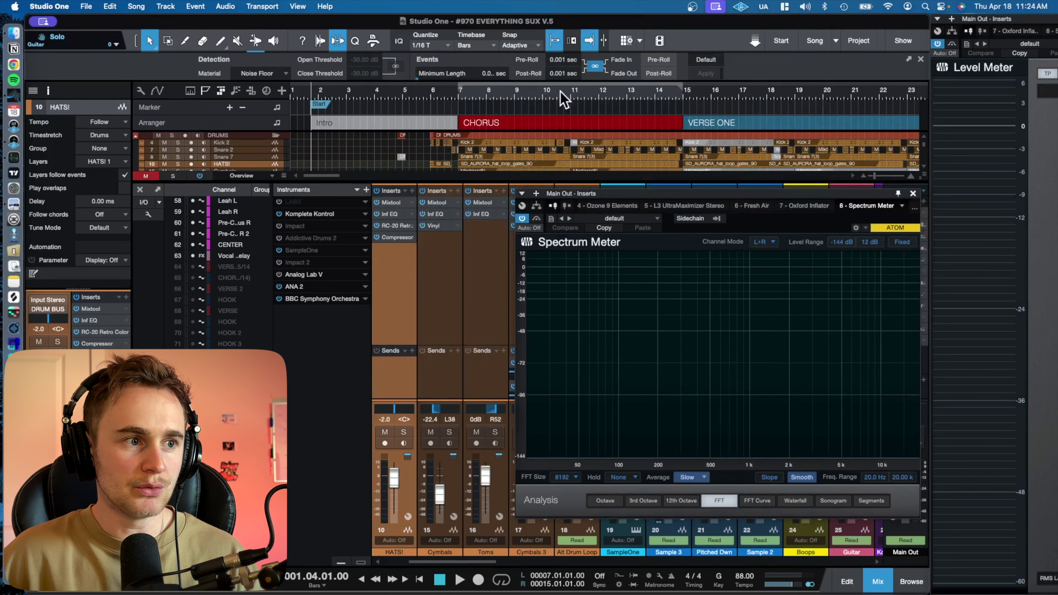
left_click(460, 96)
key("space")
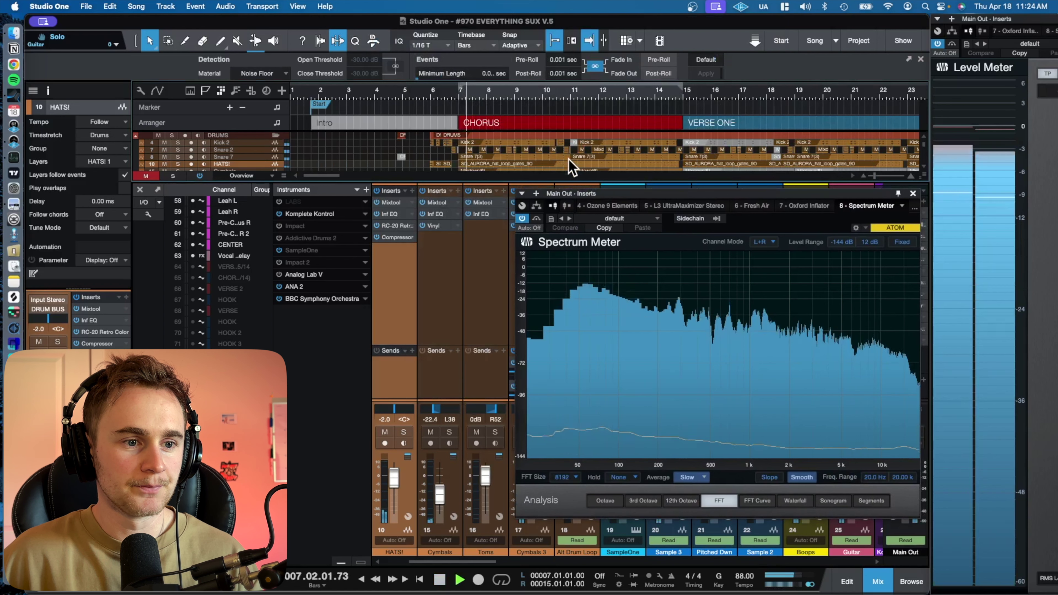
key("space")
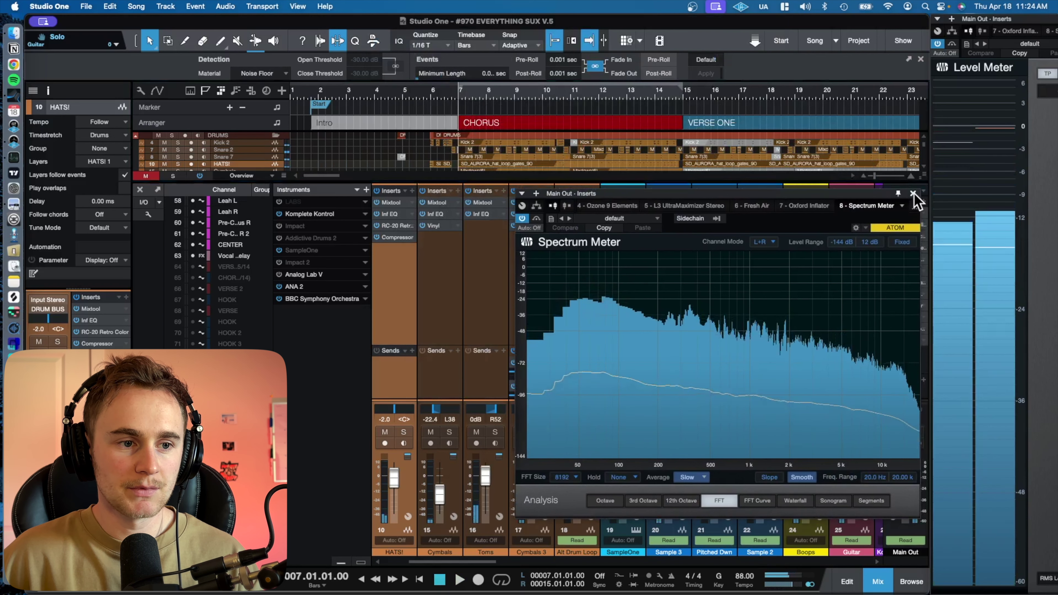
left_click(912, 195)
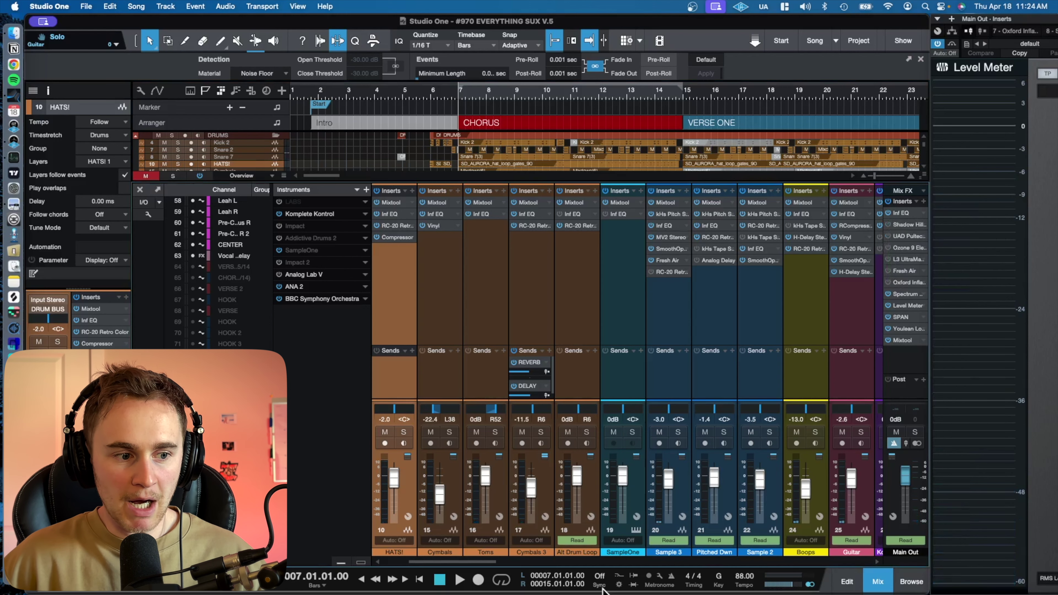
- Examine the side-channel low-cut band in the Inf EQ insert on the Main Out, and close the EQ
left_click_drag(451, 561, 909, 575)
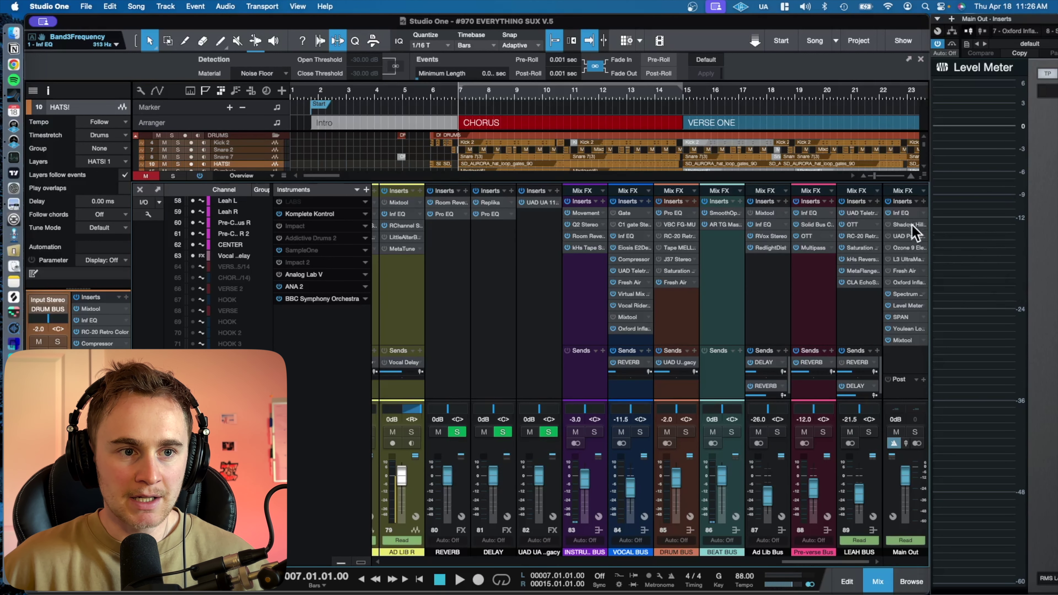
left_click(899, 213)
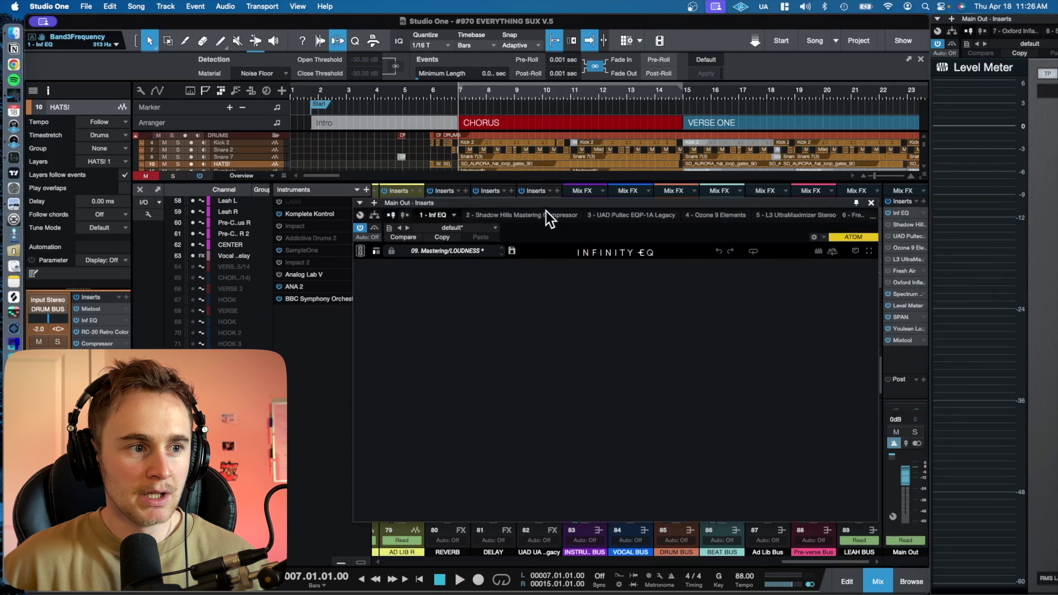
left_click_drag(561, 208, 538, 158)
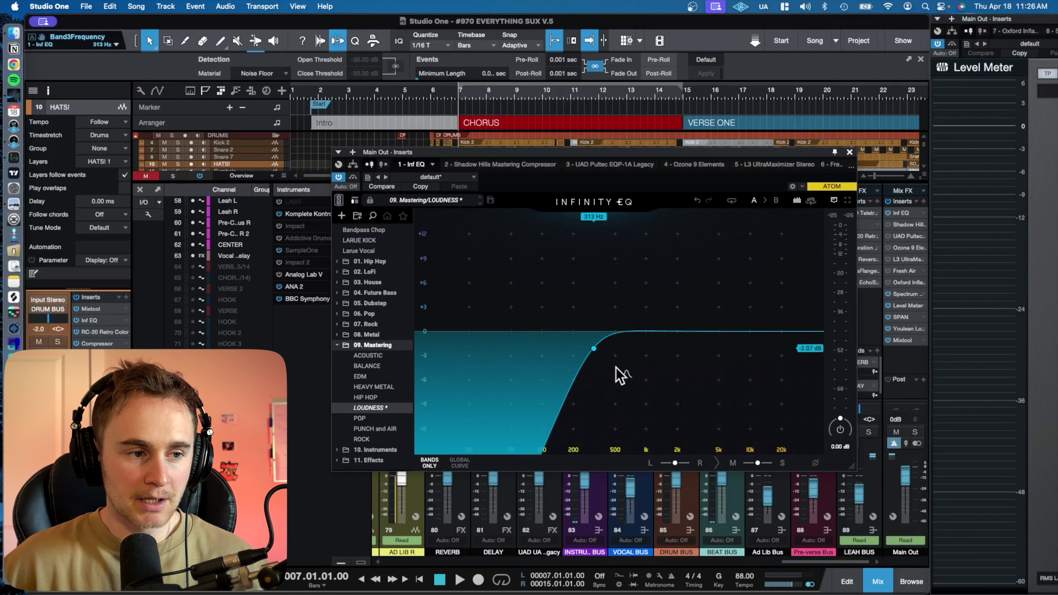
mouse_move(595, 351)
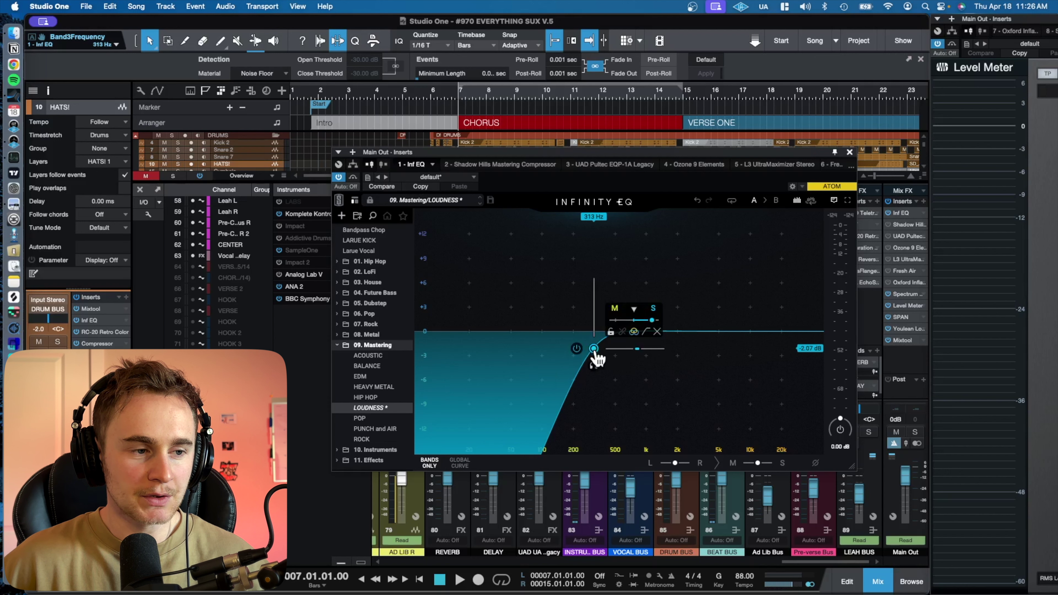
mouse_move(652, 328)
left_mouse_down()
mouse_move(639, 328)
mouse_move(651, 320)
left_mouse_up()
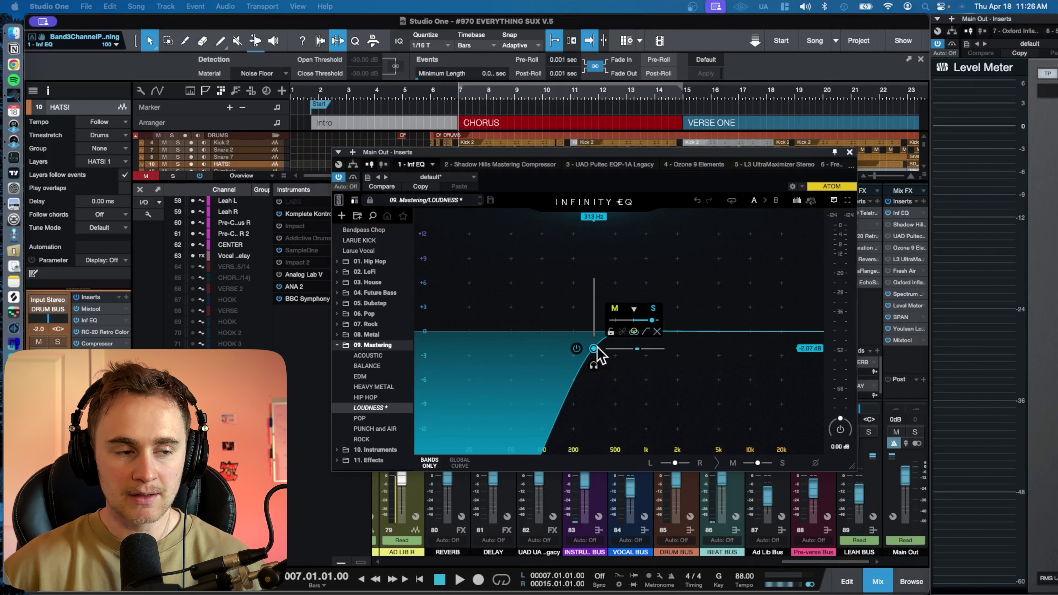
left_click(849, 153)
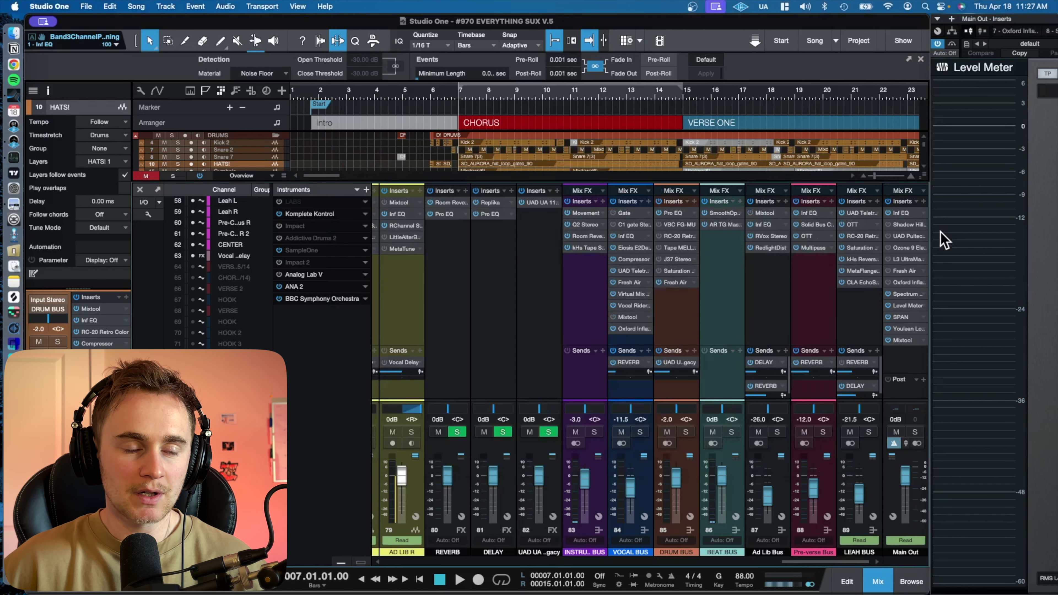
- Enable the Shadow Hills Mastering Compressor insert on the Main Out and open its editor clear of the channel faders
left_click(888, 225)
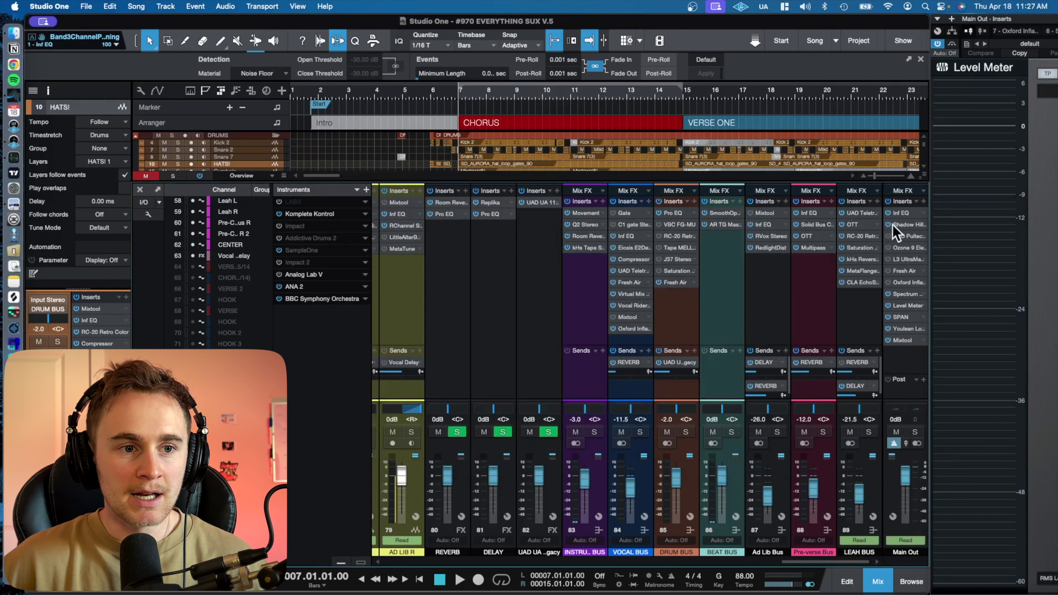
left_click(899, 225)
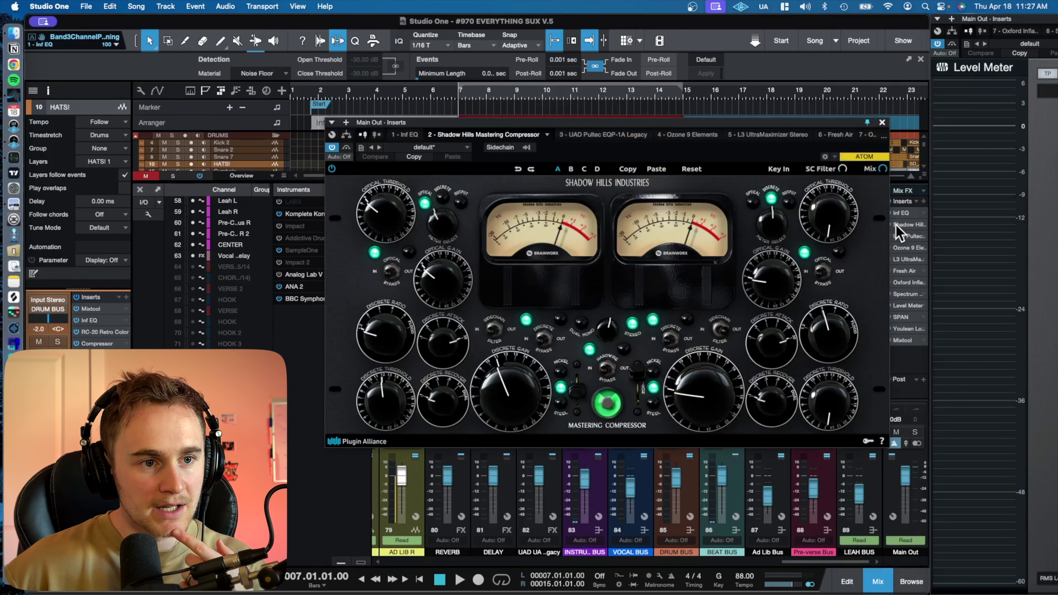
left_click_drag(572, 122, 550, 71)
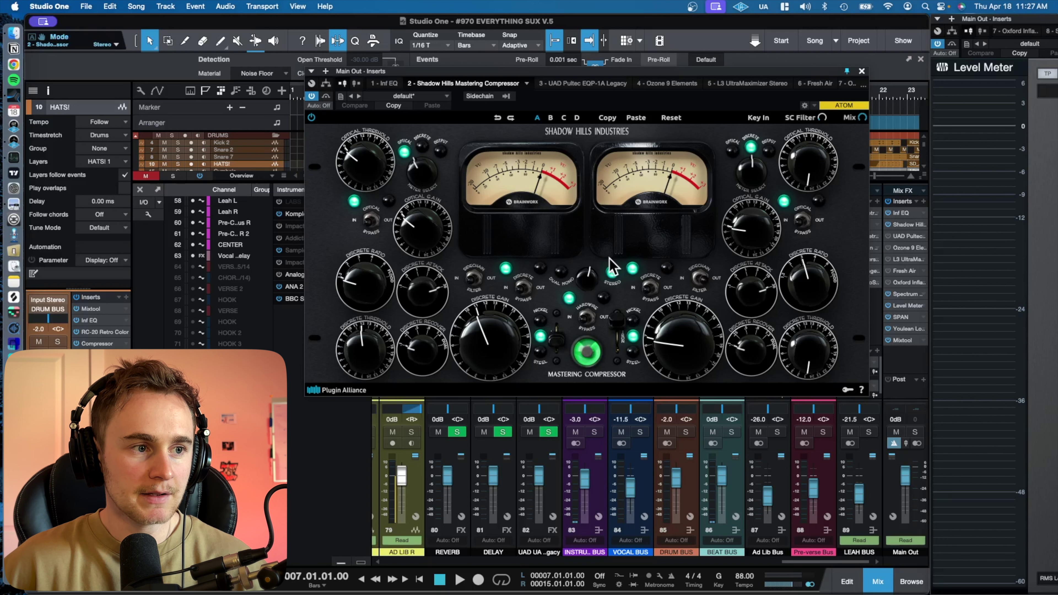
left_click_drag(576, 71, 568, 86)
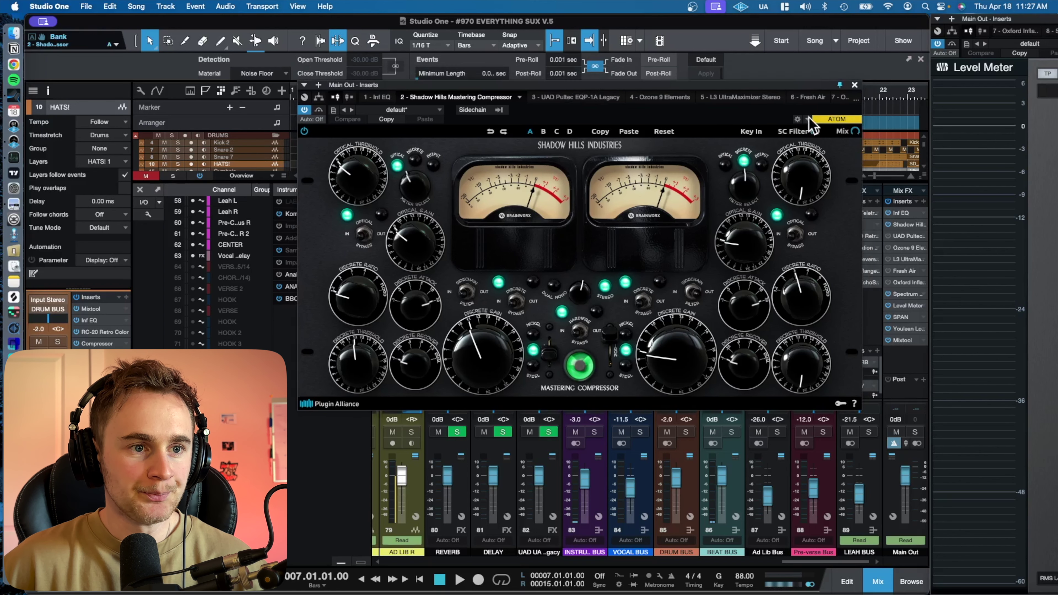
- Open the Shadow Hills compressor's manual in Preview and read page 6 on the discrete controls and In Use advice
left_click(854, 404)
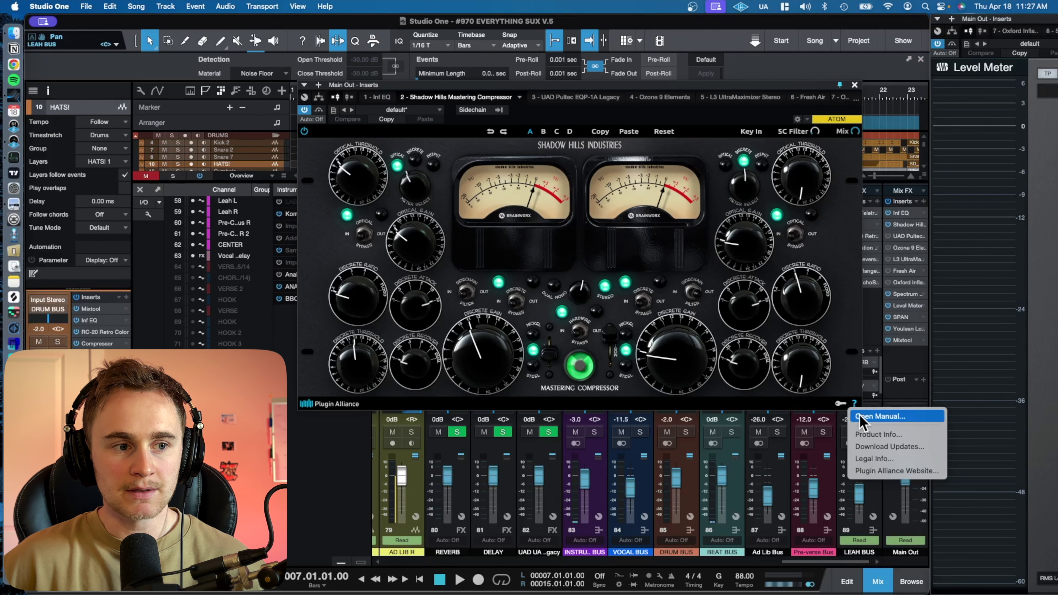
left_click(875, 416)
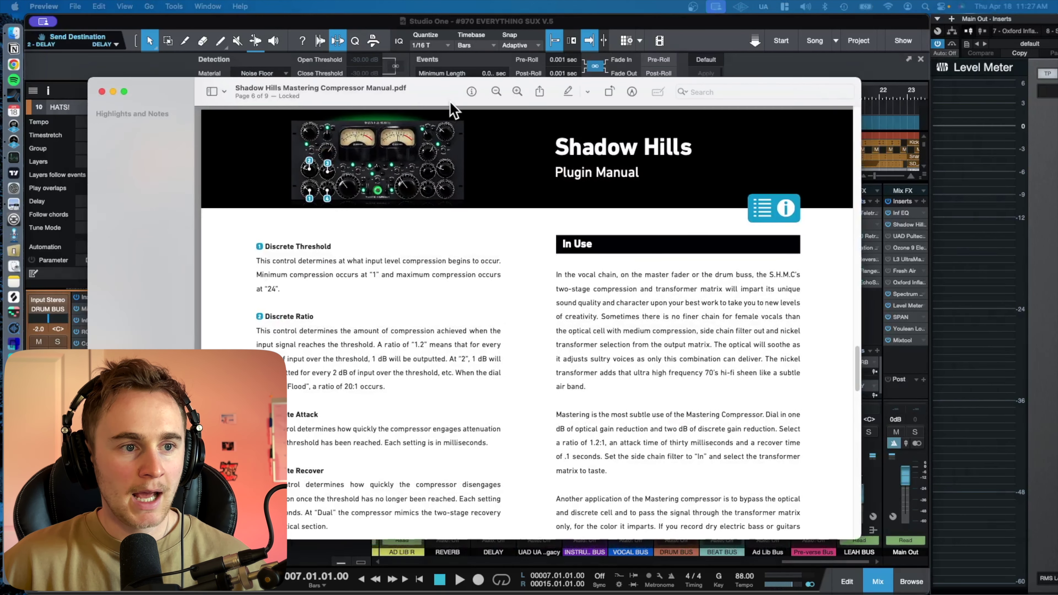
left_click_drag(449, 102, 499, 88)
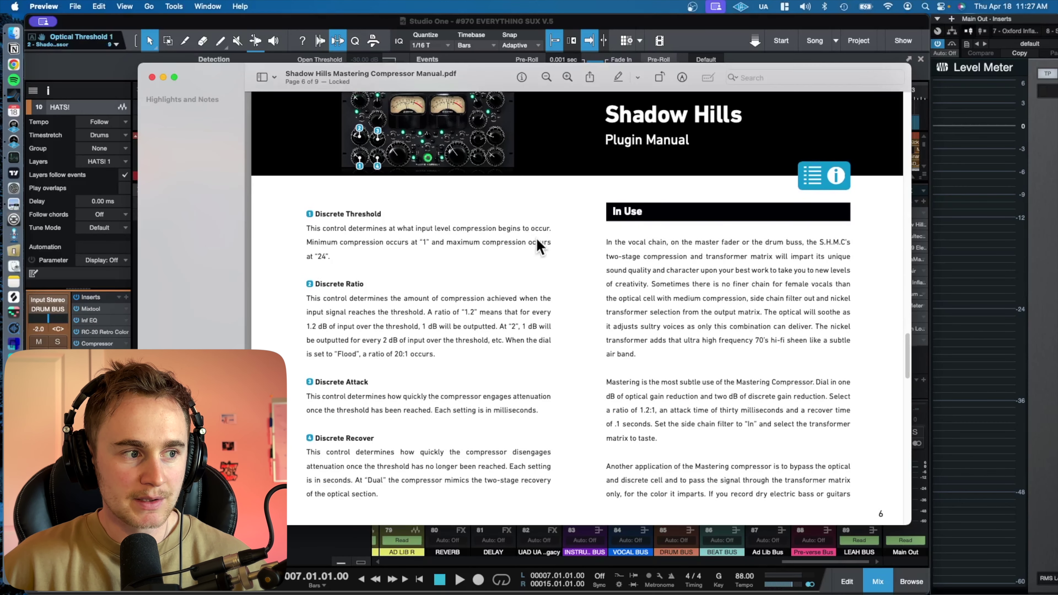
scroll(537, 246, "down", 2)
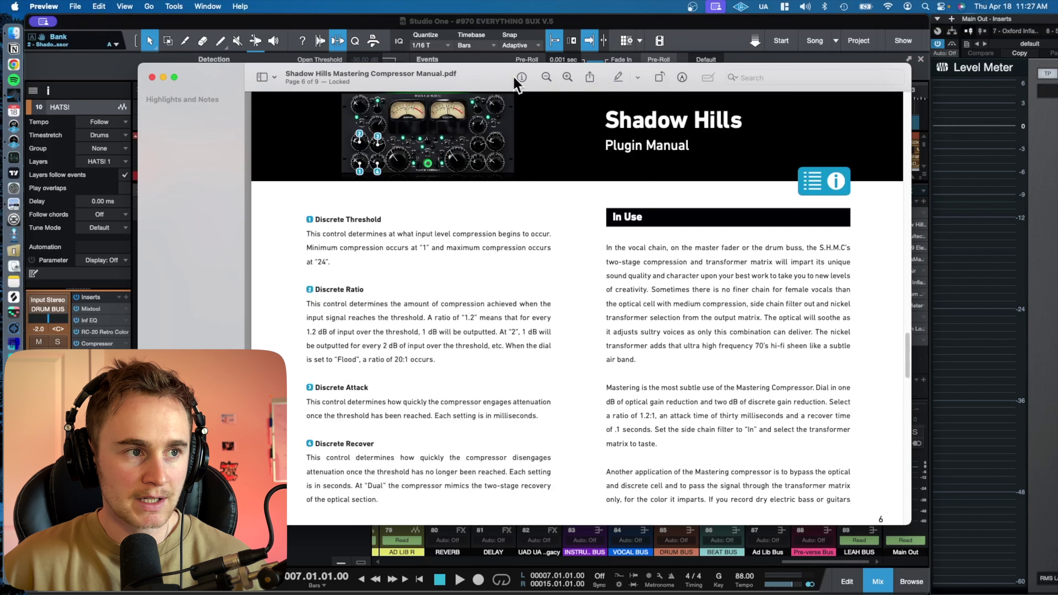
key("super+w")
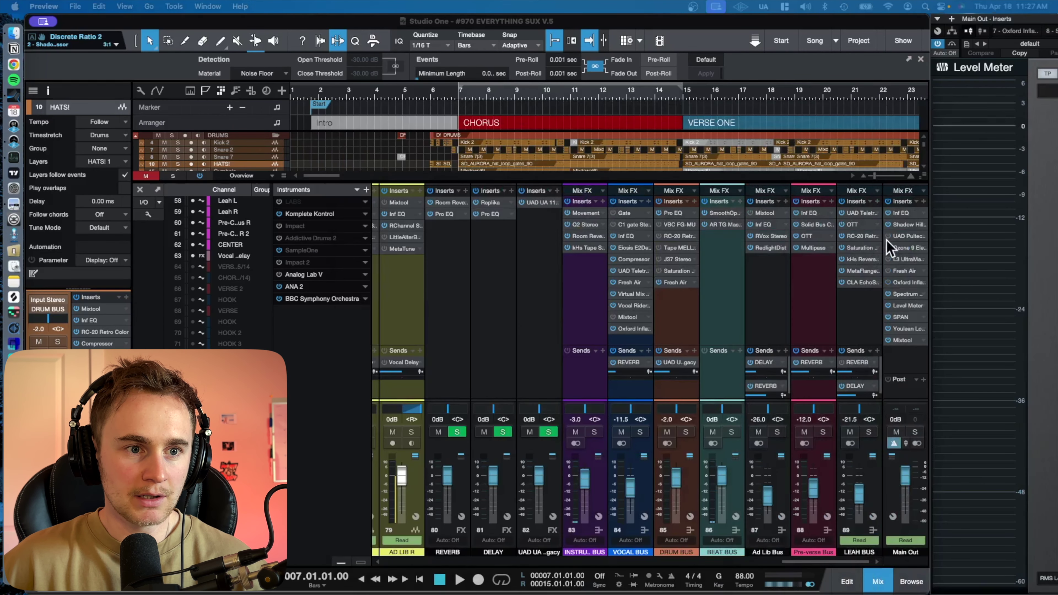
- Highlight the manual's mastering advice on one dB of optical and two dB of discrete gain reduction, and put the manual away
left_click(899, 224)
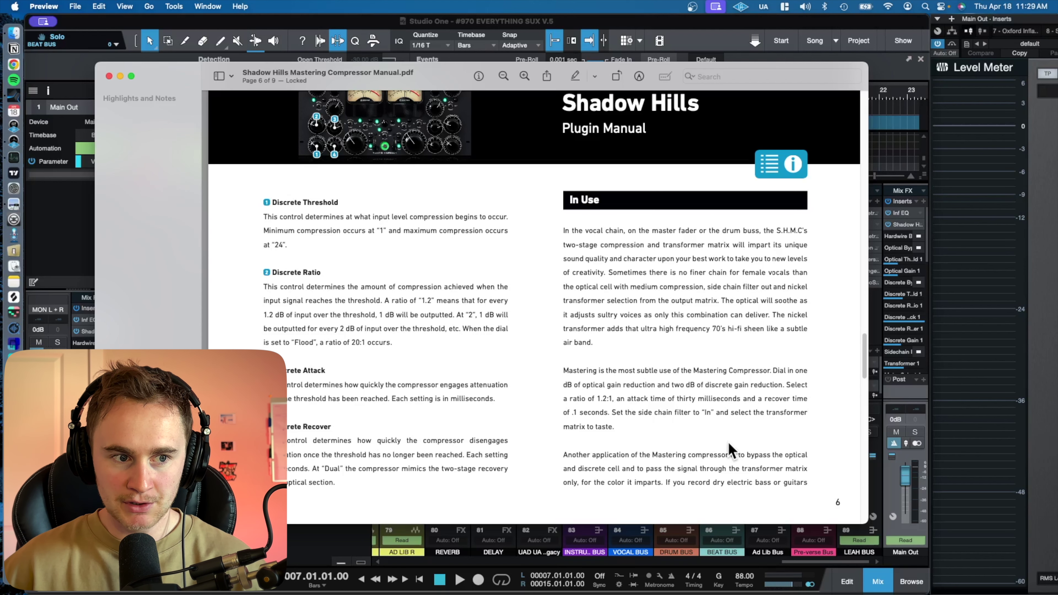
scroll(715, 438, "down", 2)
left_click_drag(563, 336, 793, 351)
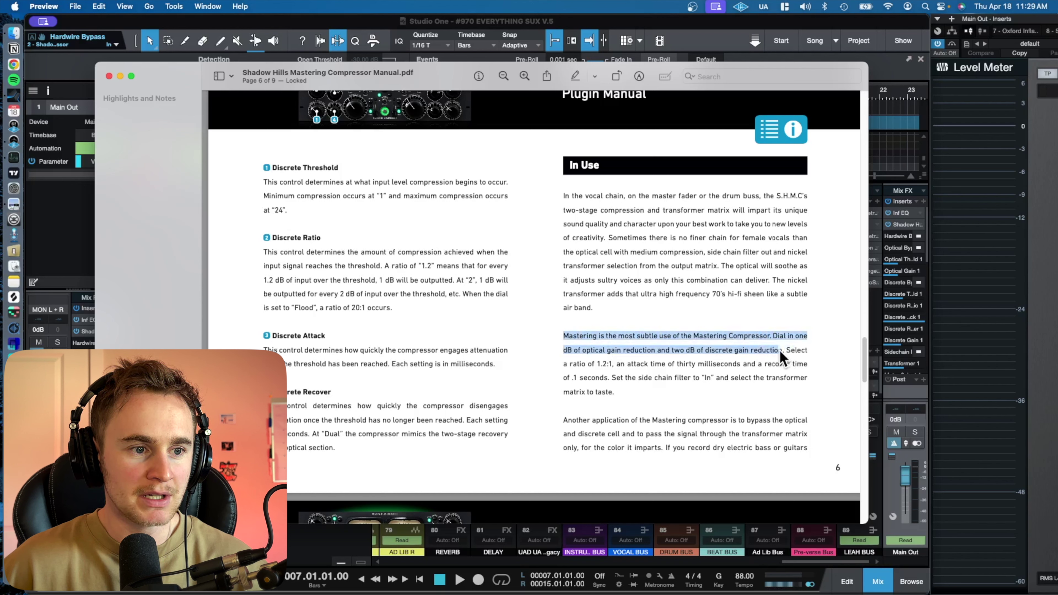
left_click(121, 77)
- Raise the compressor's first-channel optical threshold to 10 and increase its discrete threshold while the chorus plays
left_click(804, 311)
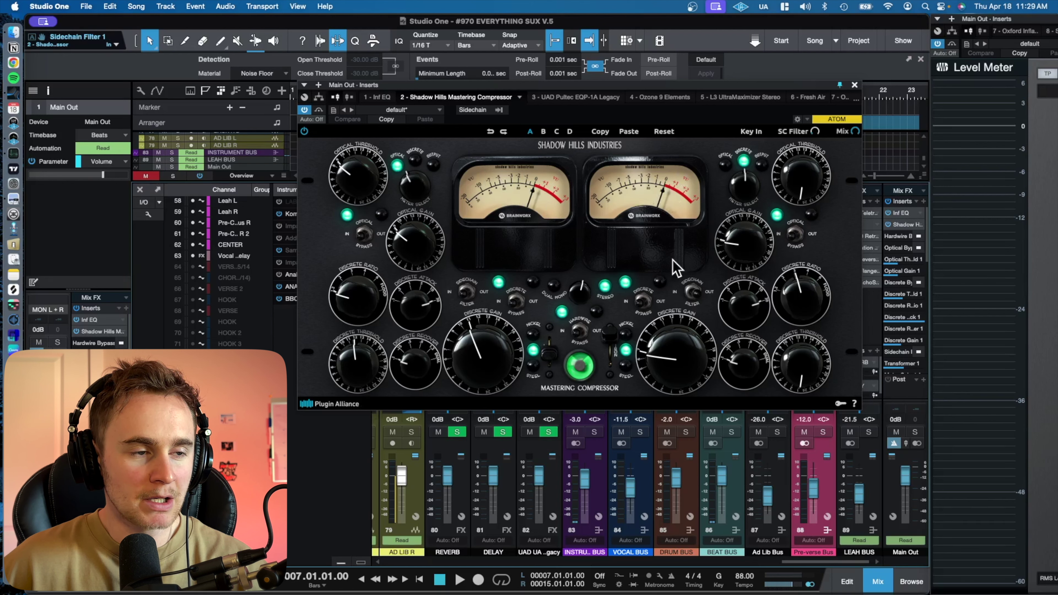
key("space")
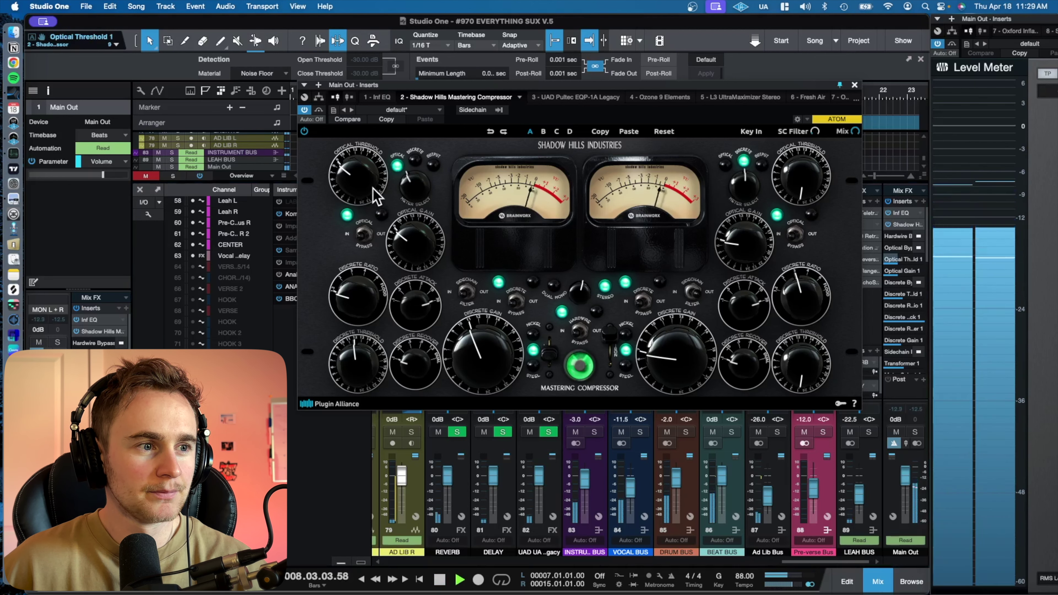
scroll(374, 186, "up", 1)
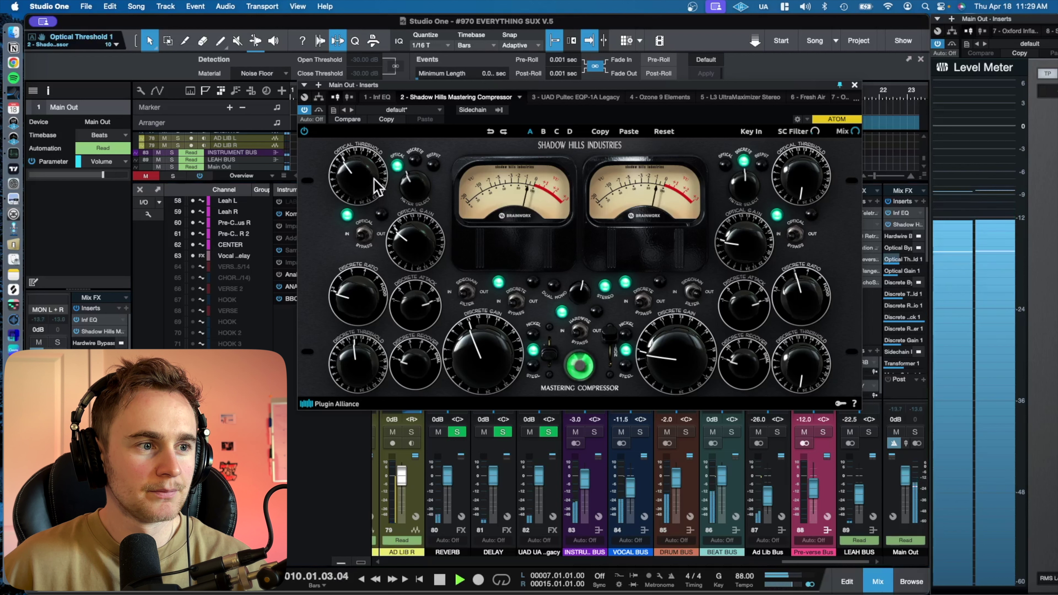
scroll(343, 362, "up", 1)
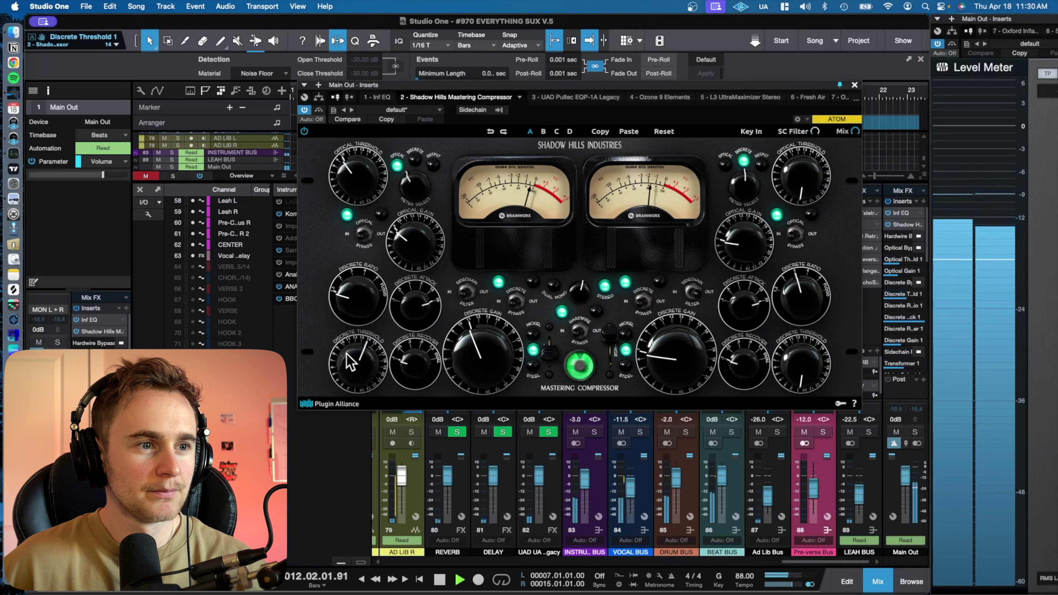
key("space")
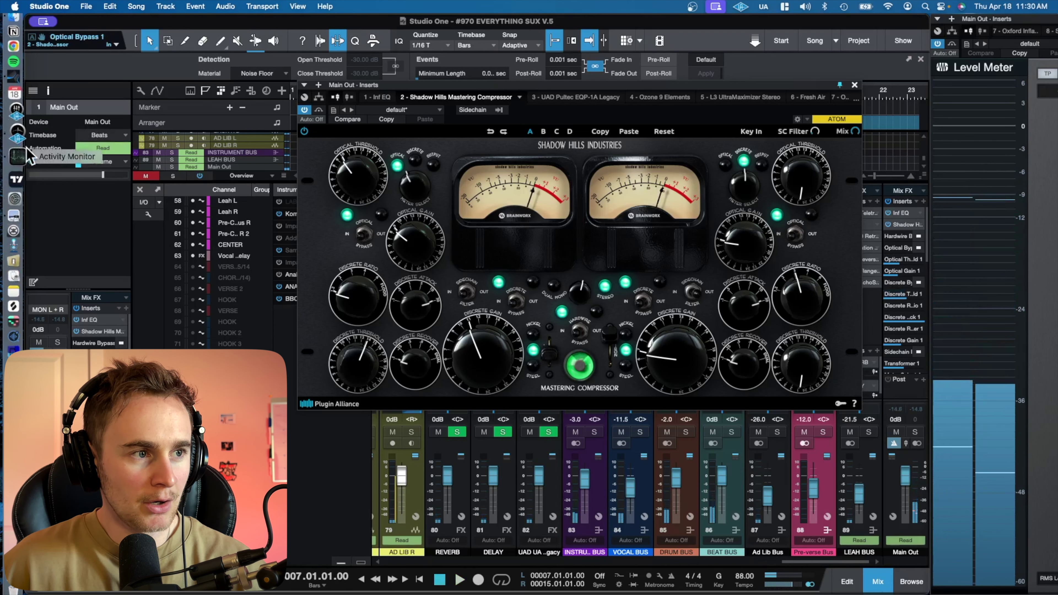
- Place the playhead at the start of the chorus, close the compressor editor and return to the manual's mastering paragraph in Preview
left_click_drag(815, 84, 878, 210)
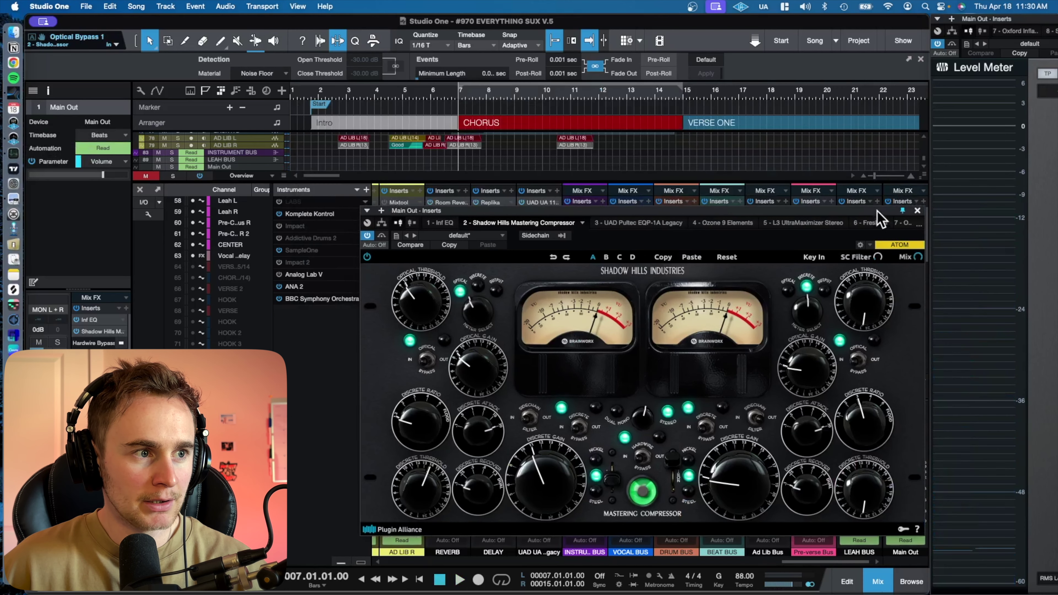
left_click(460, 91)
left_click(916, 211)
key("super+Tab")
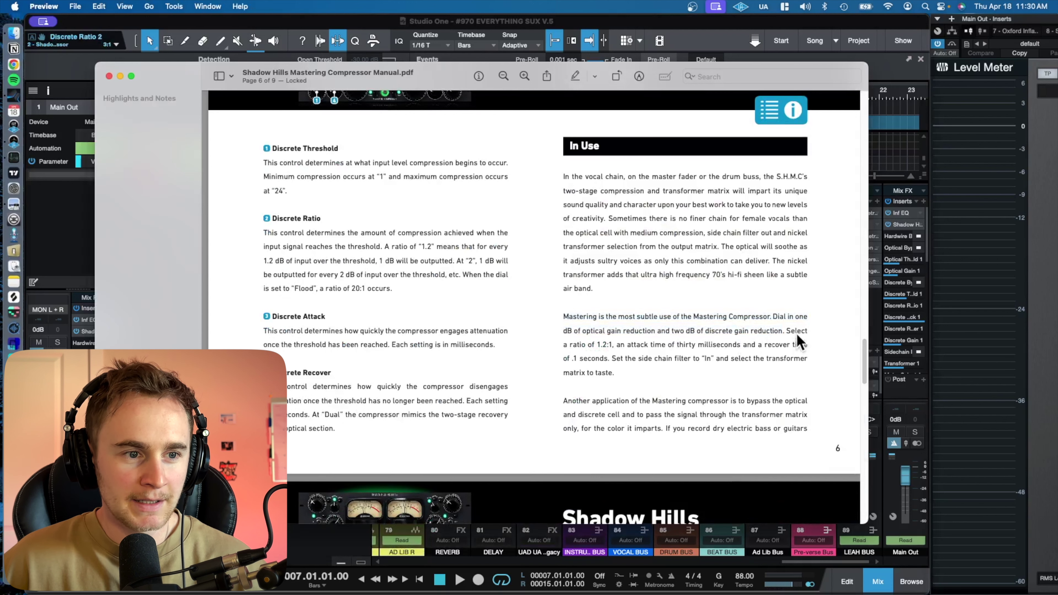
- Highlight the manual's 1.2:1 ratio advice, put the manual away and set the compressor's first-channel discrete ratio to 1.2:1
left_click_drag(786, 331, 613, 349)
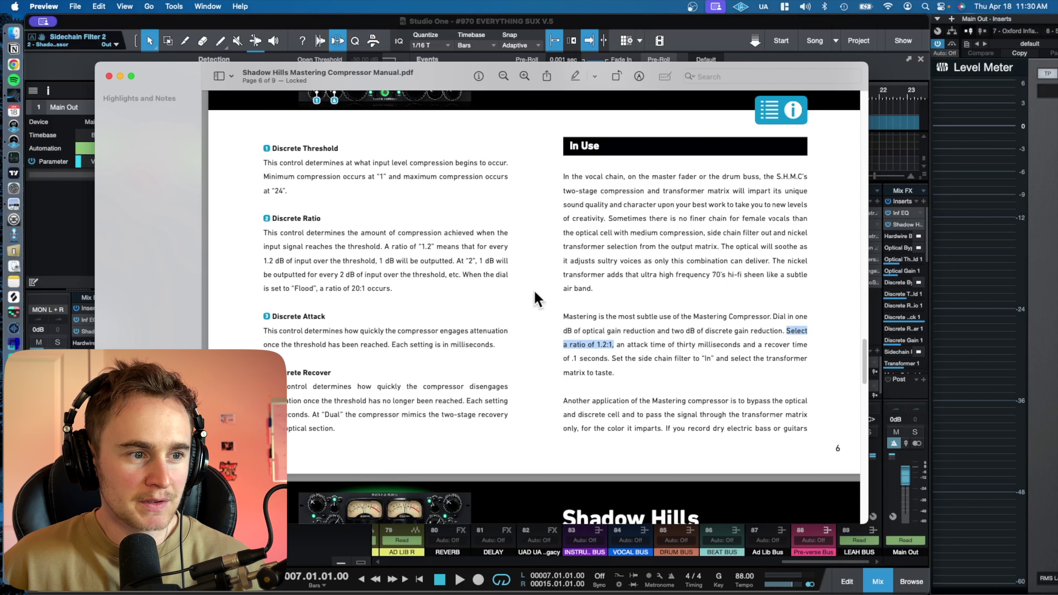
left_click(120, 76)
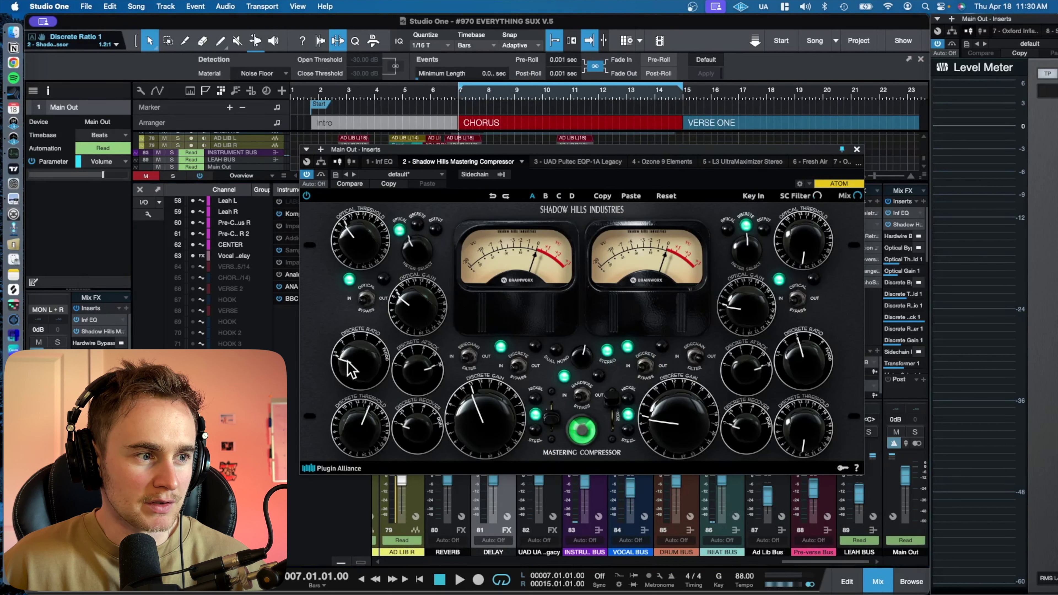
left_click_drag(352, 368, 374, 324)
left_click_drag(361, 396, 344, 378)
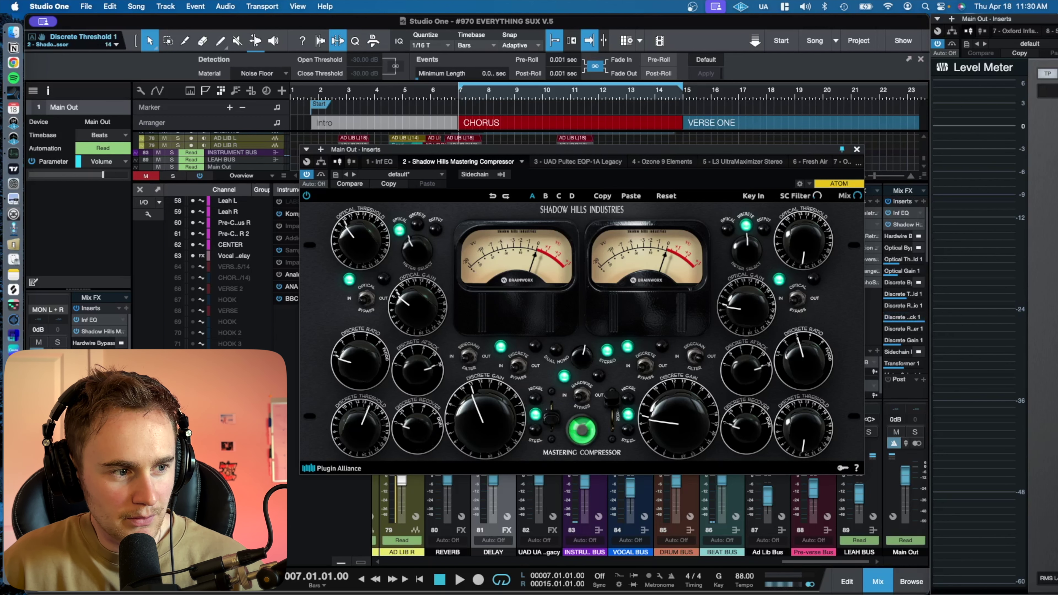
- Return to the manual in Preview, highlight the advice on setting the side chain filter to In and choosing a transformer, and close it
left_click(14, 259)
left_click_drag(611, 358, 684, 360)
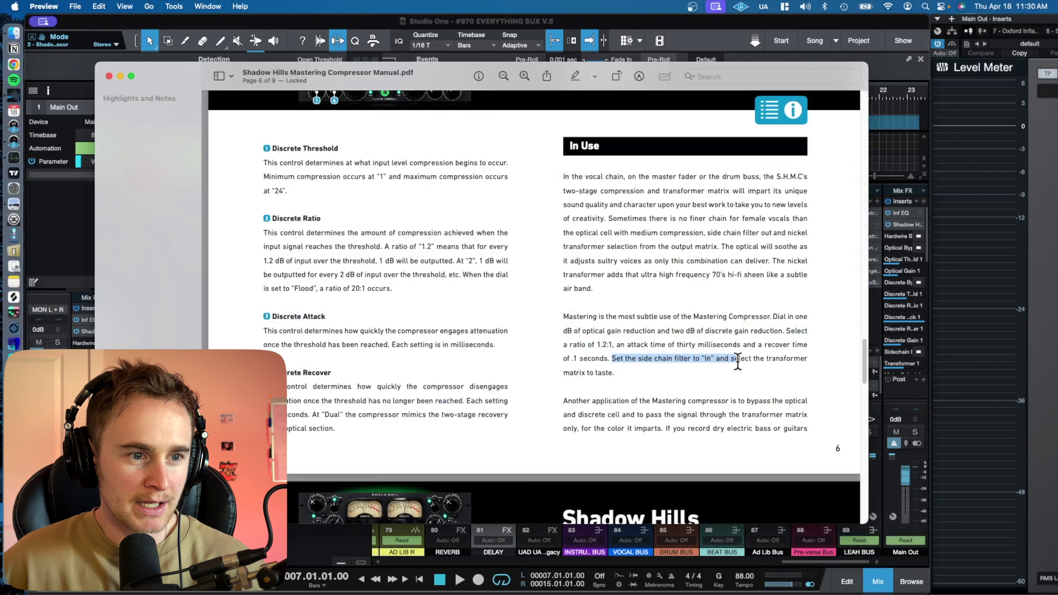
left_click_drag(734, 377, 689, 370)
key("super+w")
- Set the Shadow Hills compressor's first-channel sidechain filter to In and its transformer to Iron
left_click(505, 349)
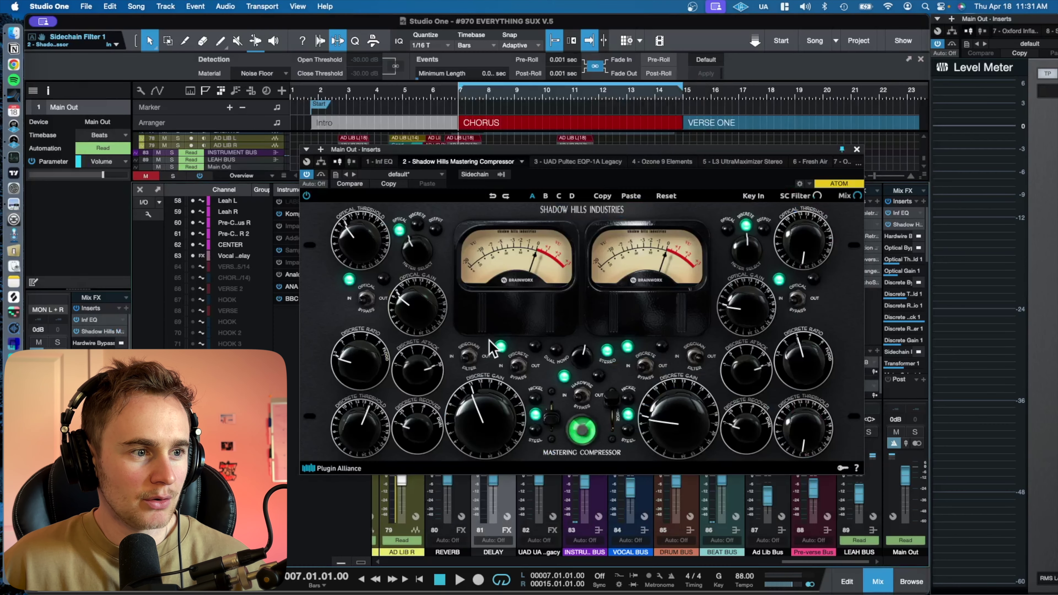
left_click(468, 357)
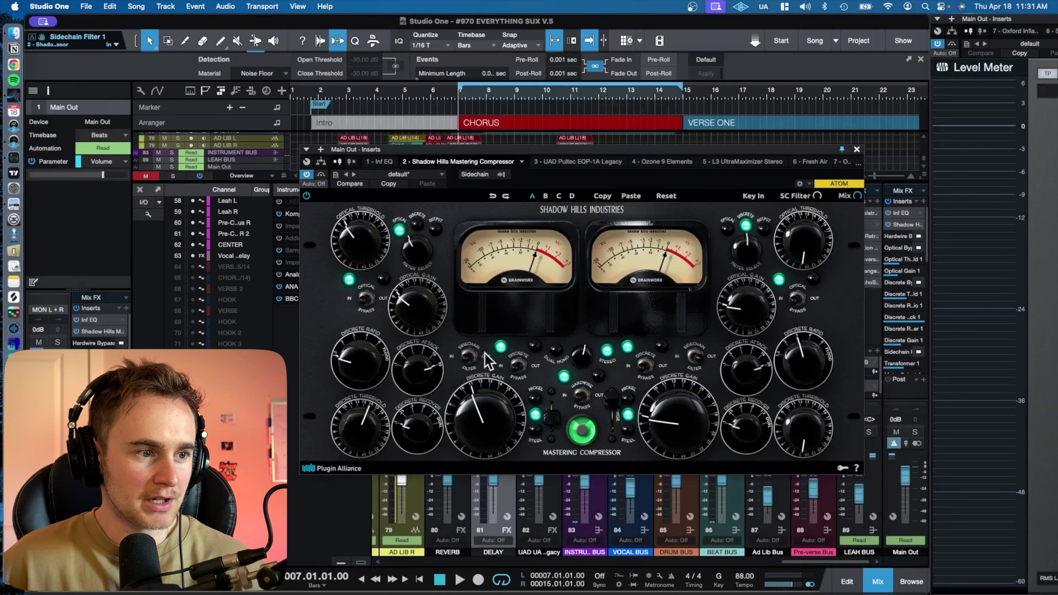
left_click(469, 357)
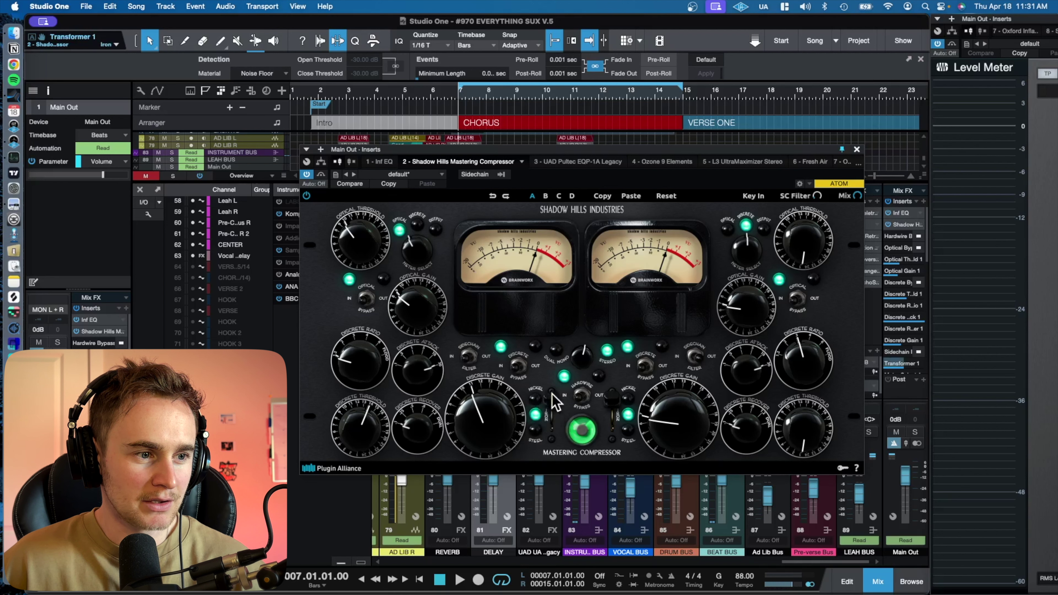
left_click(552, 427)
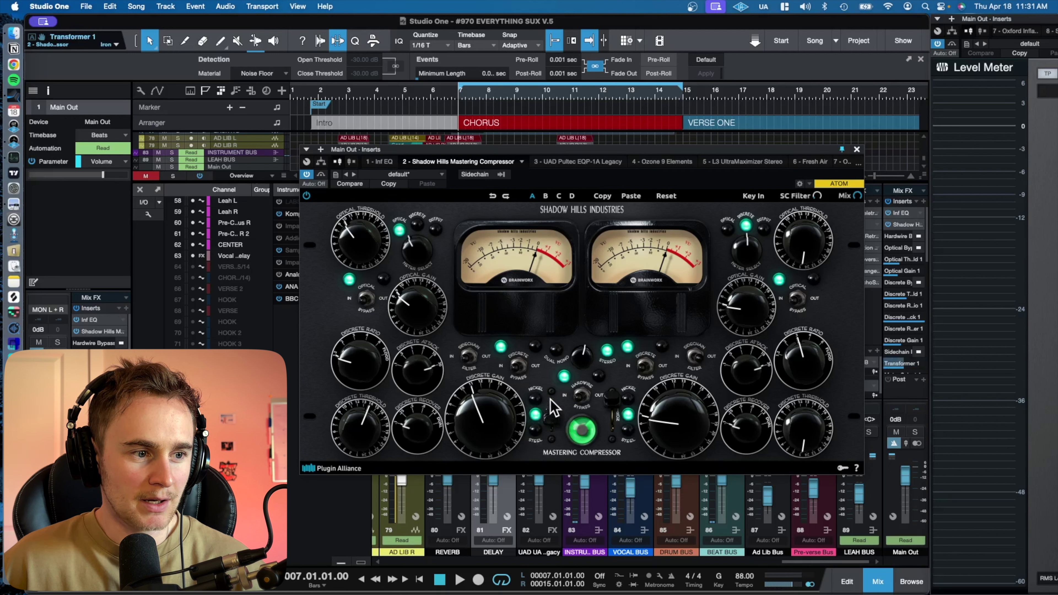
left_click(550, 427)
left_click(551, 423)
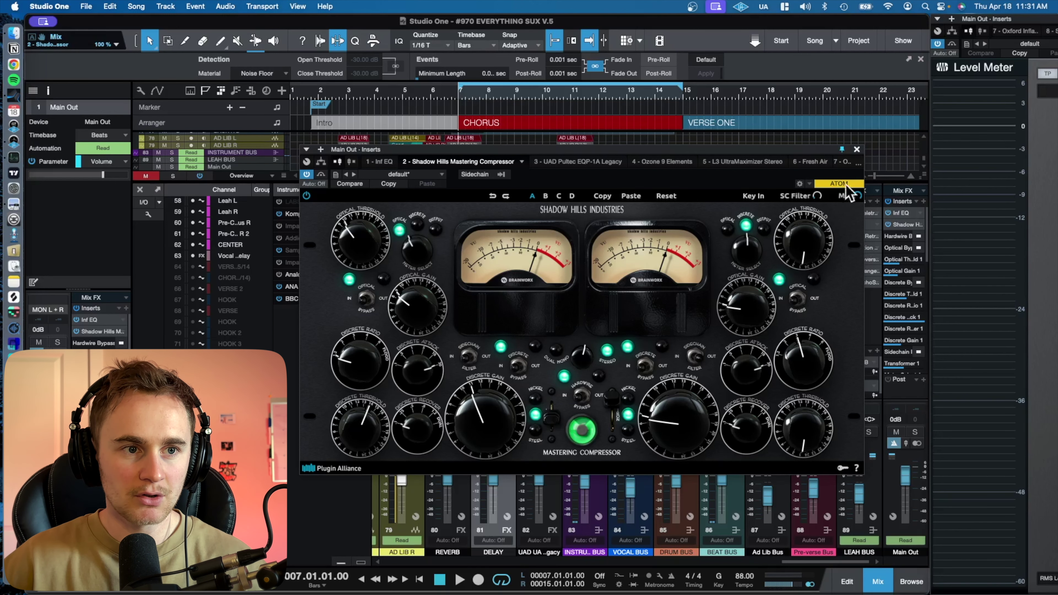
- Play the chorus to compare the sound with the Shadow Hills compressor bypassed and active, and close its editor
key("space")
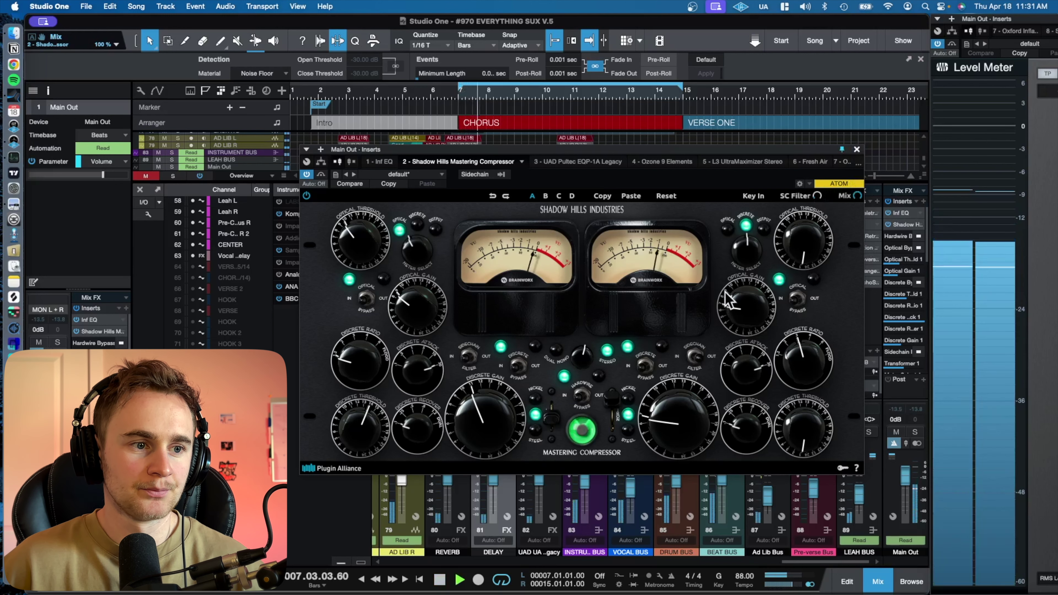
left_click(306, 175)
left_click_drag(489, 439, 490, 439)
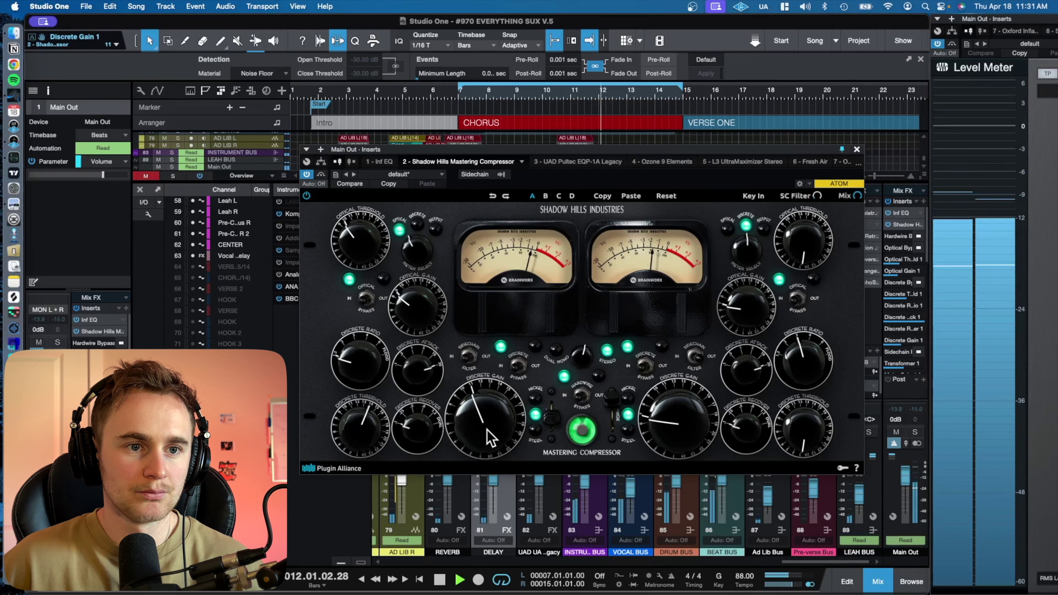
key("space")
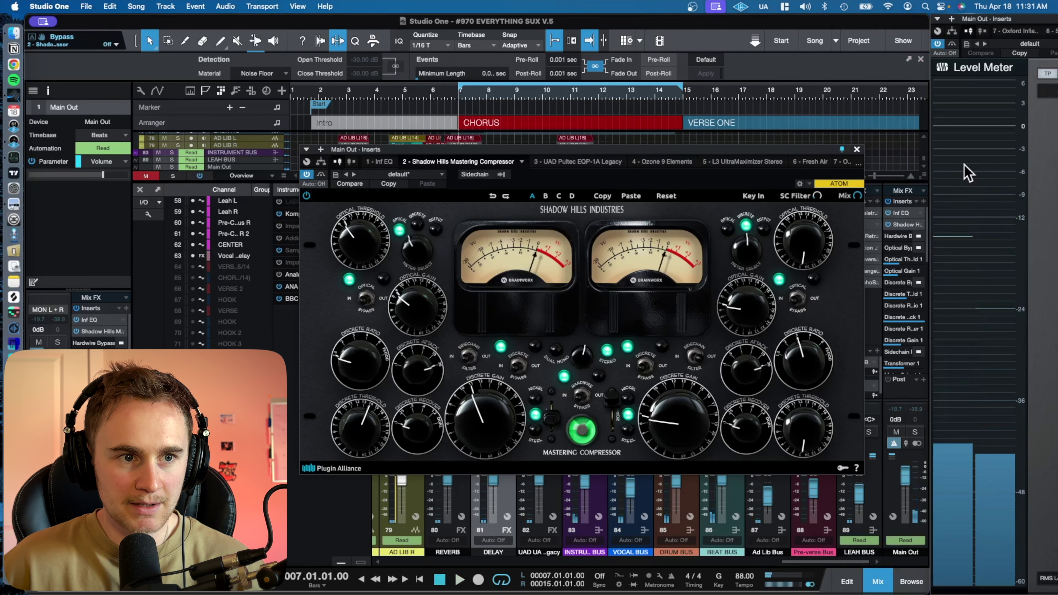
left_click(856, 149)
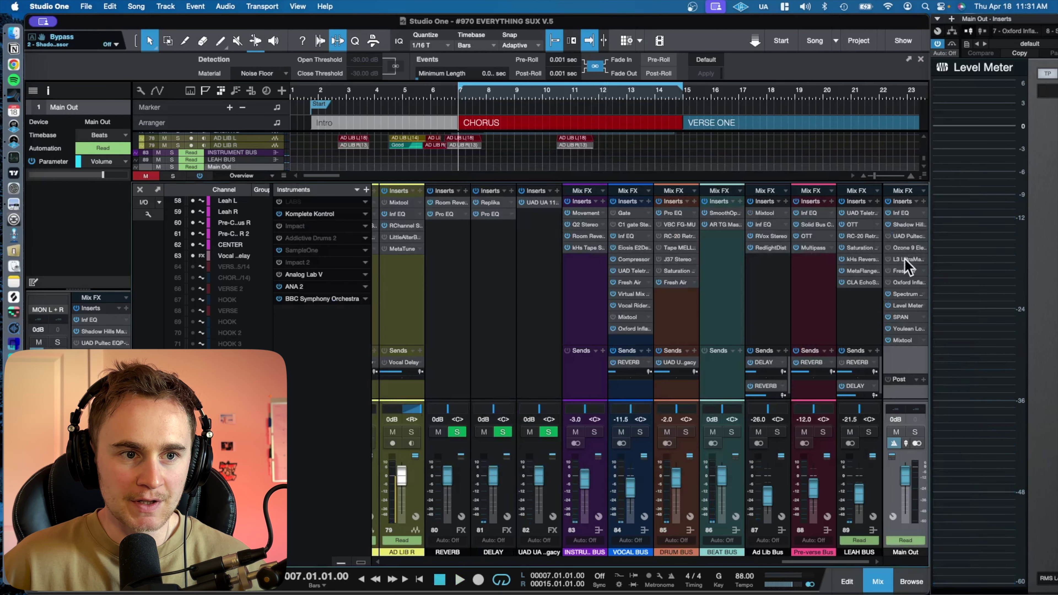
- Add the SmoothOperator plug-in to the Main Out inserts
left_click(923, 201)
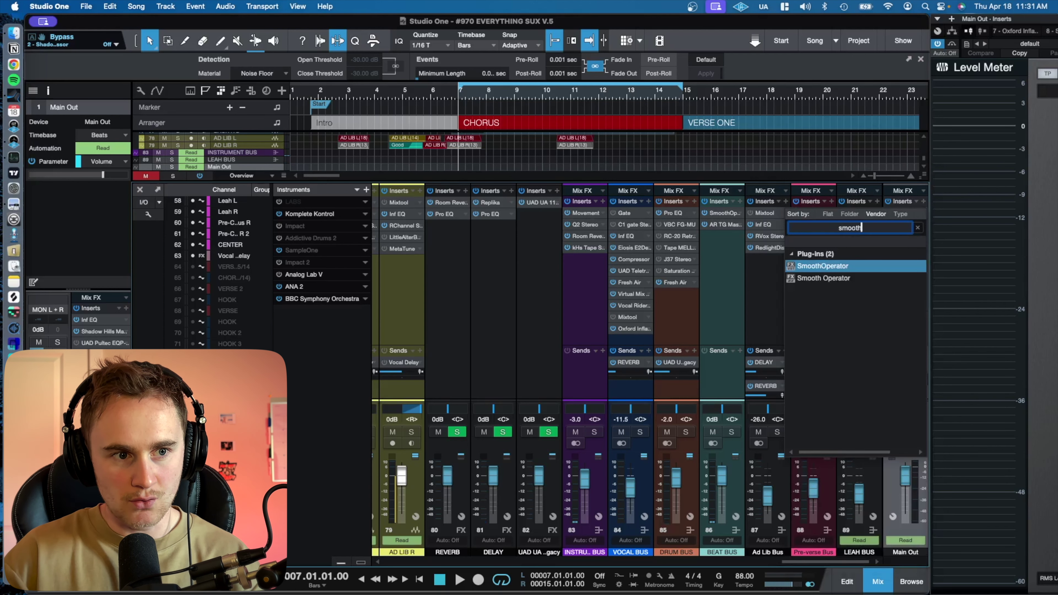
left_click(850, 275)
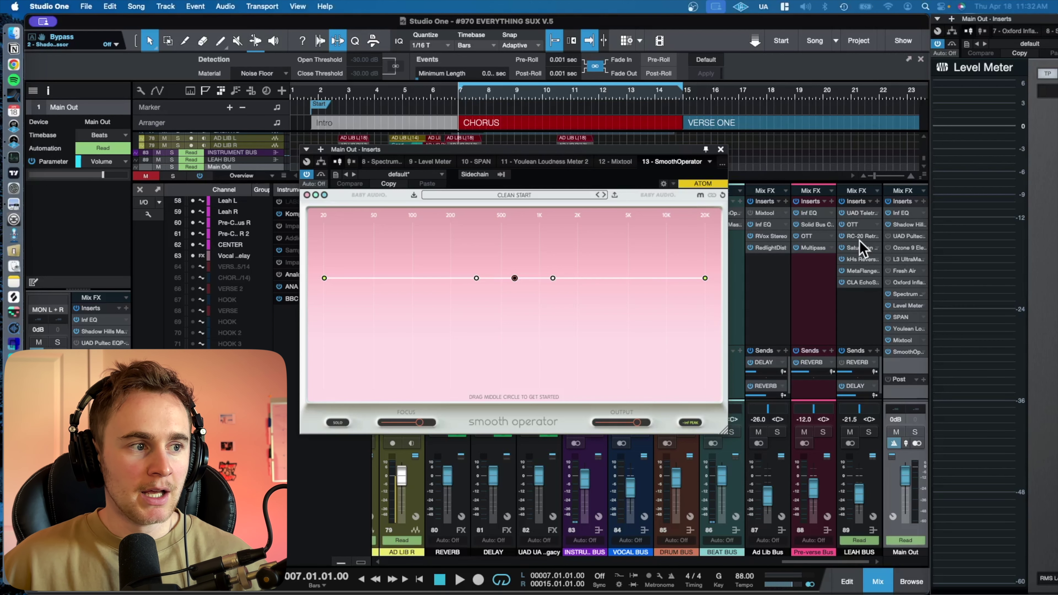
left_click(533, 356)
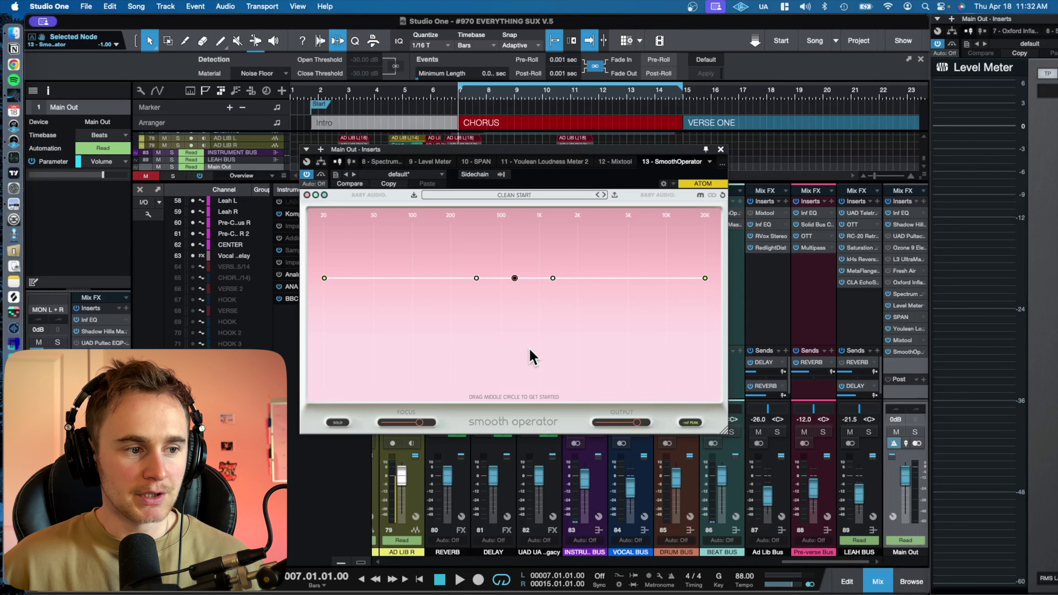
- Try SmoothOperator's 25 Rob - Master Bus Chill preset and switch to 26 Rob - Master Bus Feel Good
left_click(524, 196)
scroll(550, 360, "down", 5)
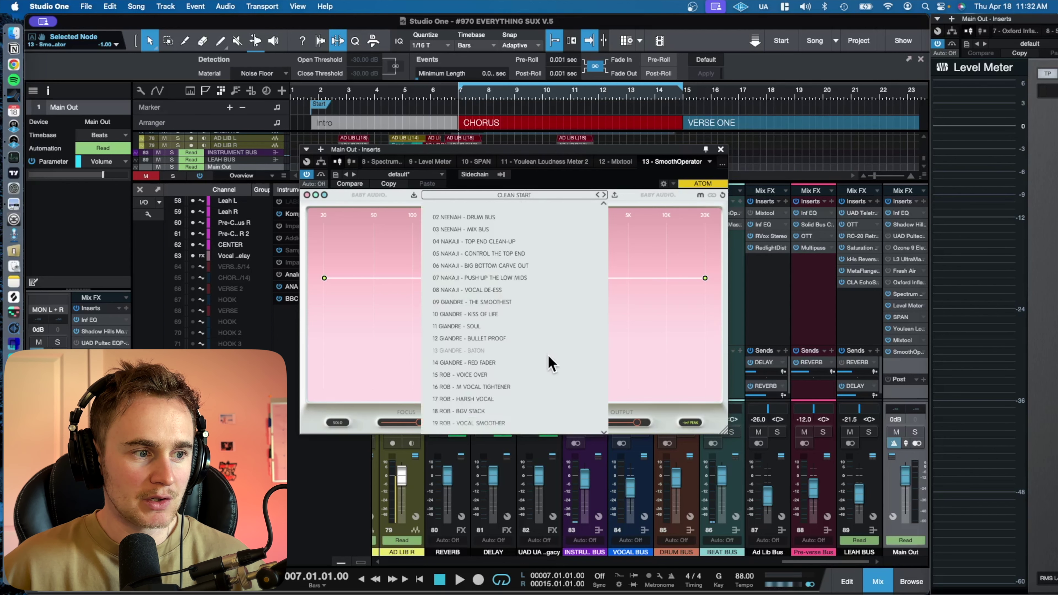
scroll(550, 362, "down", 2)
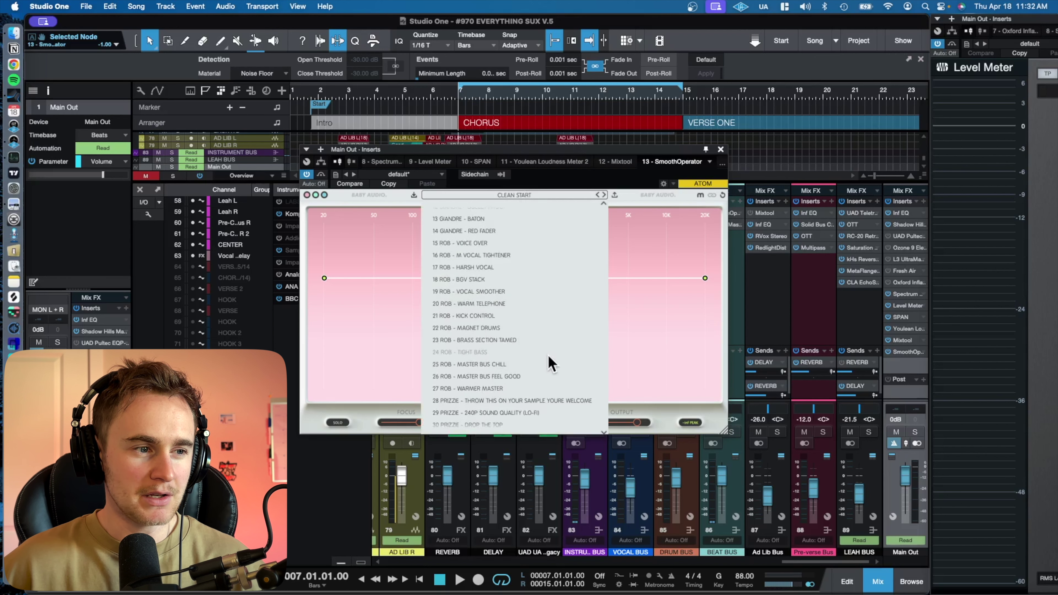
left_click(492, 363)
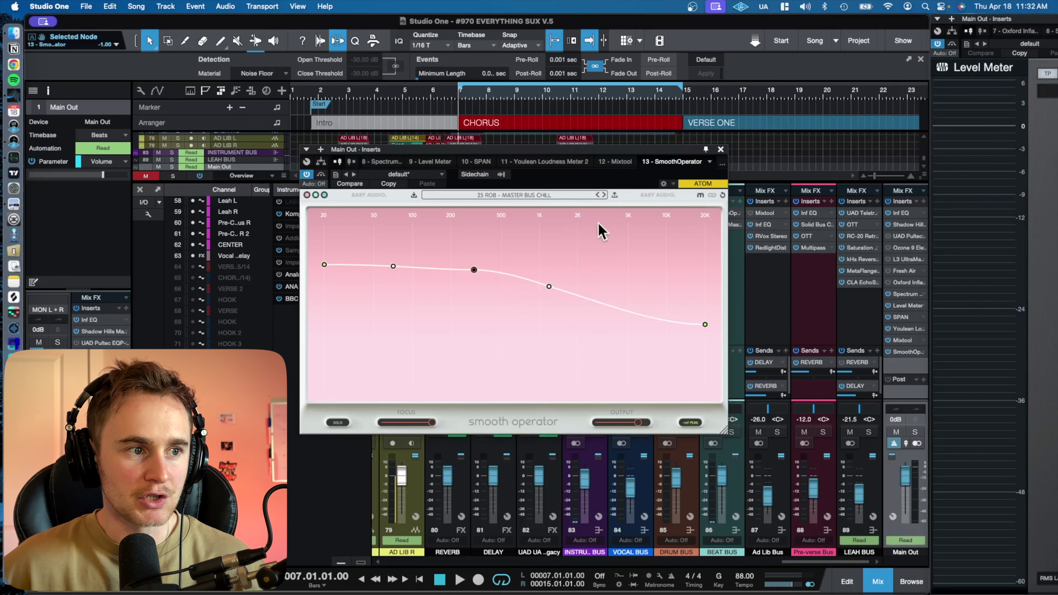
left_click(604, 195)
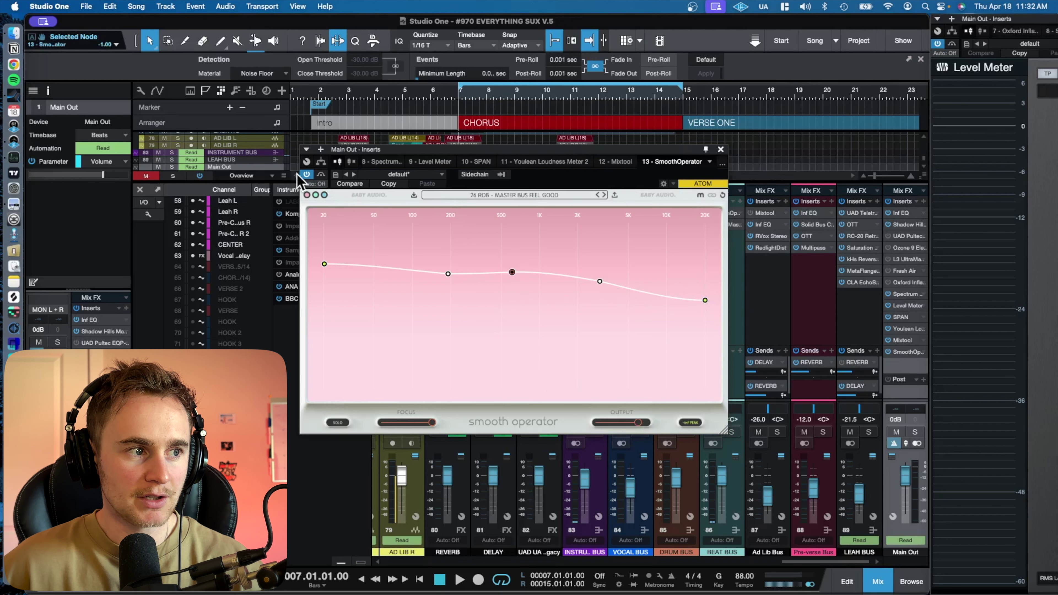
- Play the chorus to compare the sound with SmoothOperator bypassed and active, and close its editor
key("space")
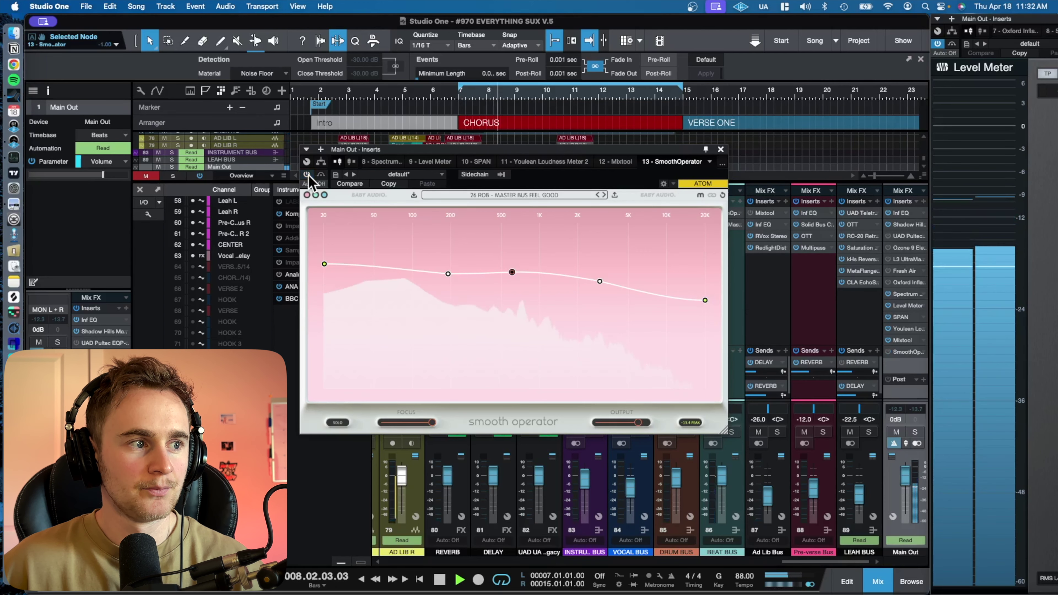
left_click(307, 174)
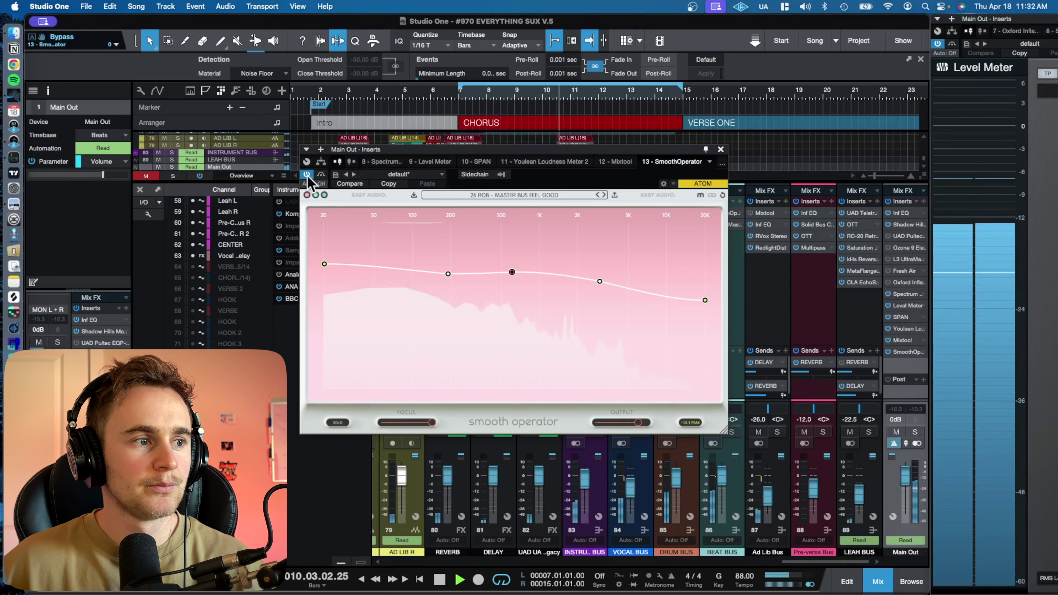
key("space")
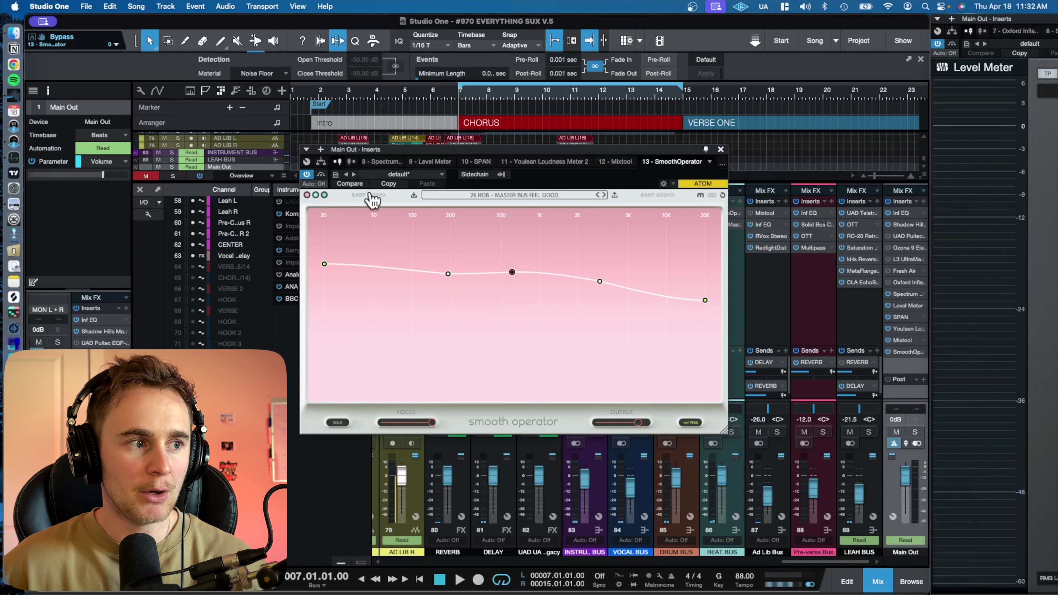
left_click(720, 149)
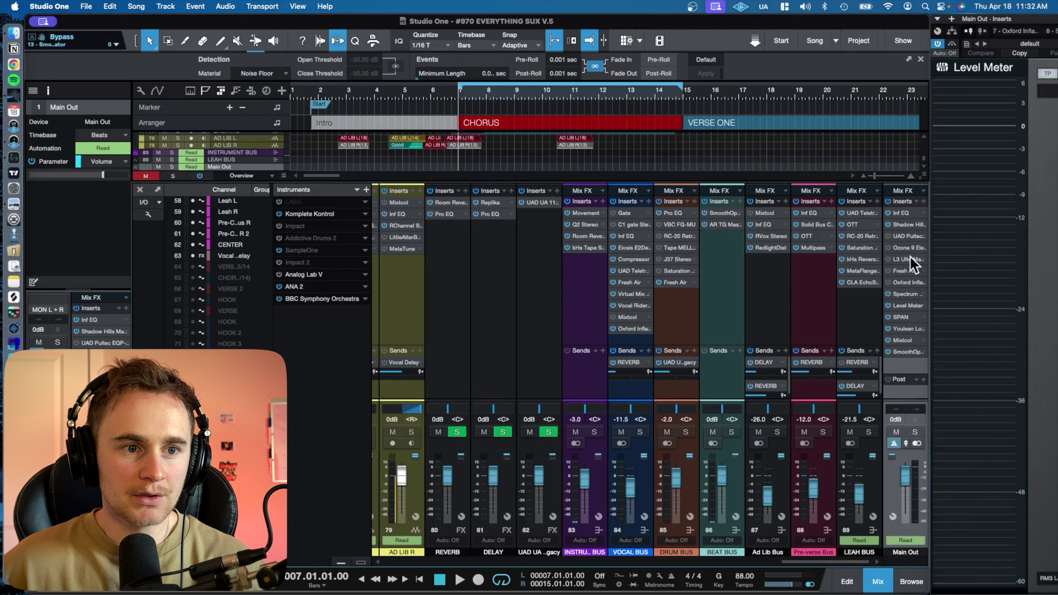
- Move SmoothOperator directly after the Shadow Hills compressor in the Main Out chain, and remove it from the channel
left_click_drag(910, 258, 910, 235)
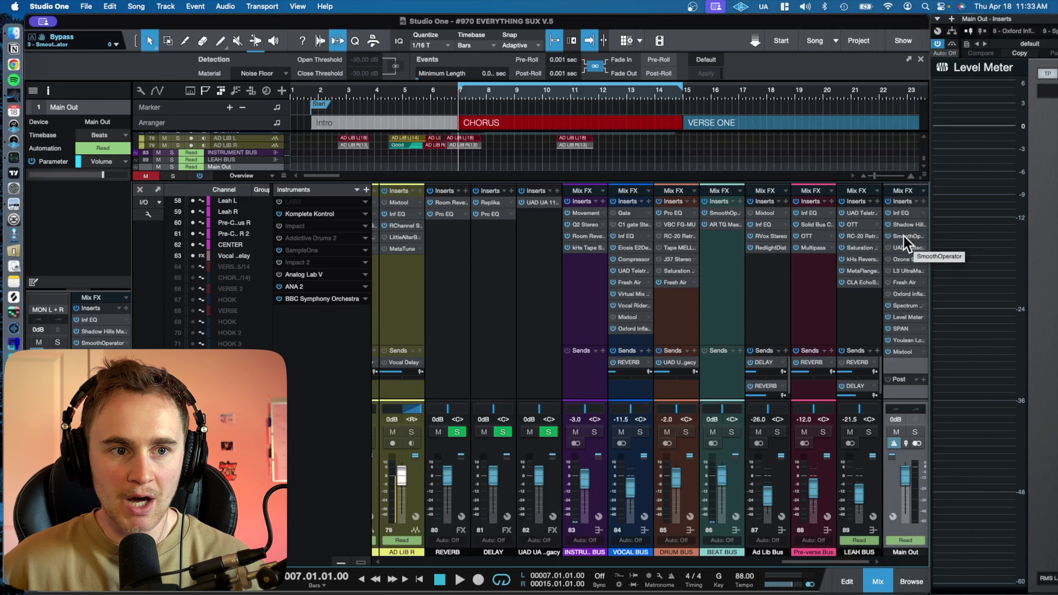
right_click(902, 238)
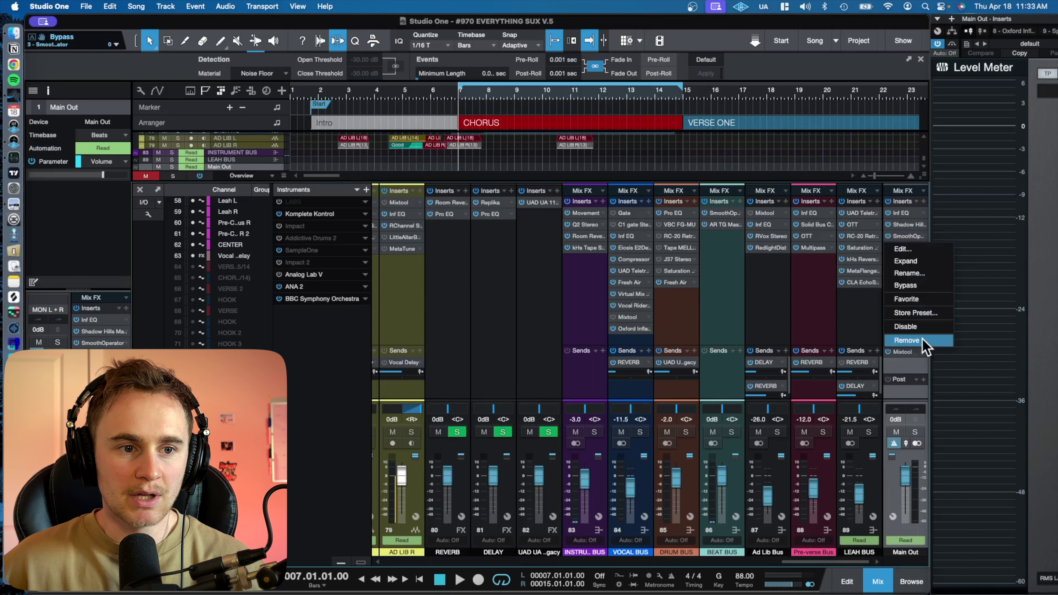
left_click(928, 345)
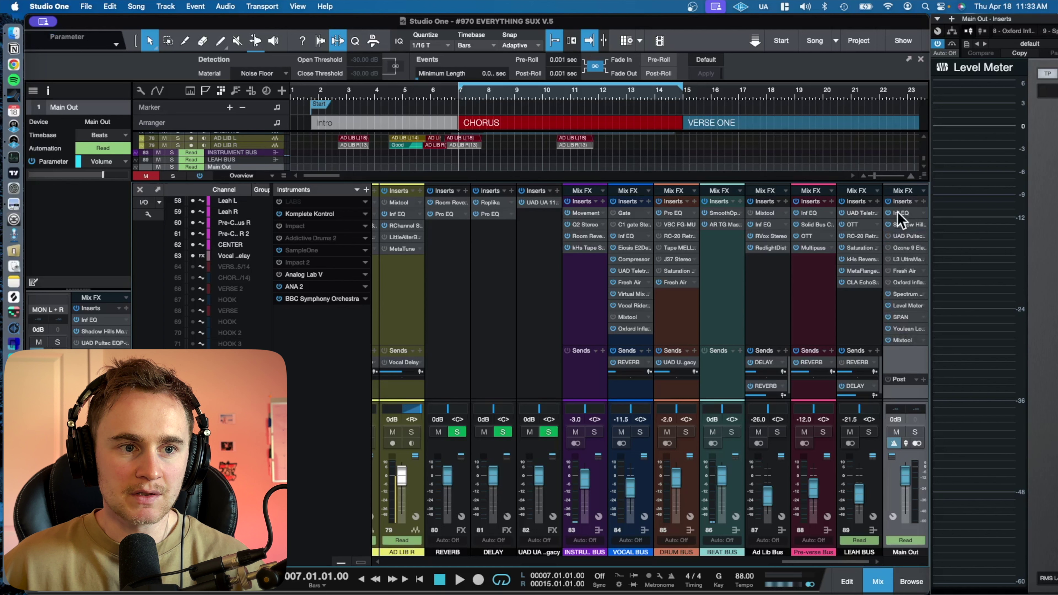
- Examine the UAD Pultec EQP-1A Legacy settings on Main Out, and play the chorus to judge the equalizer's effect
double_click(903, 235)
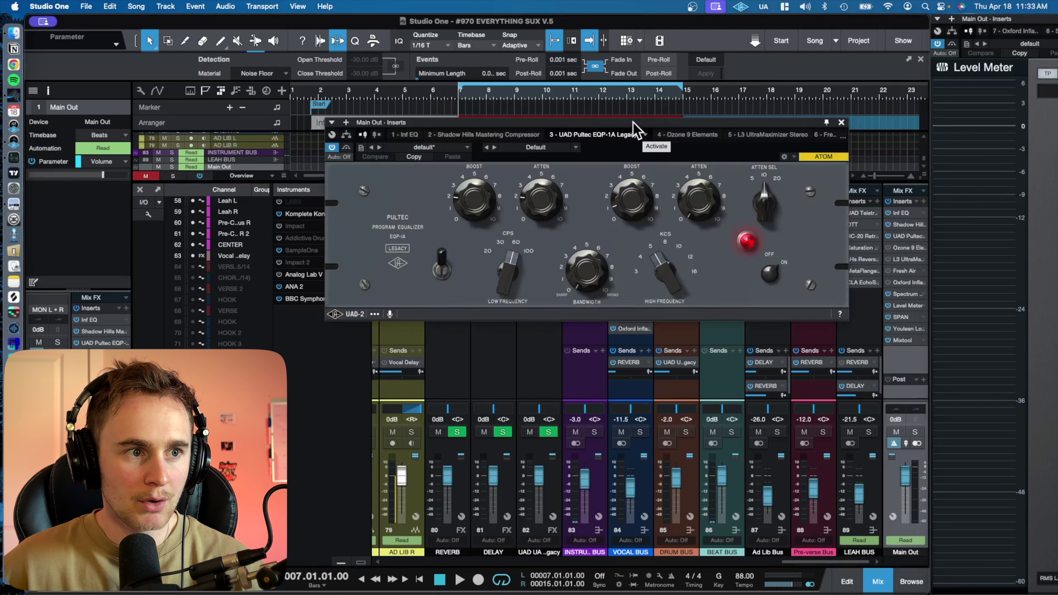
left_click_drag(634, 121, 653, 185)
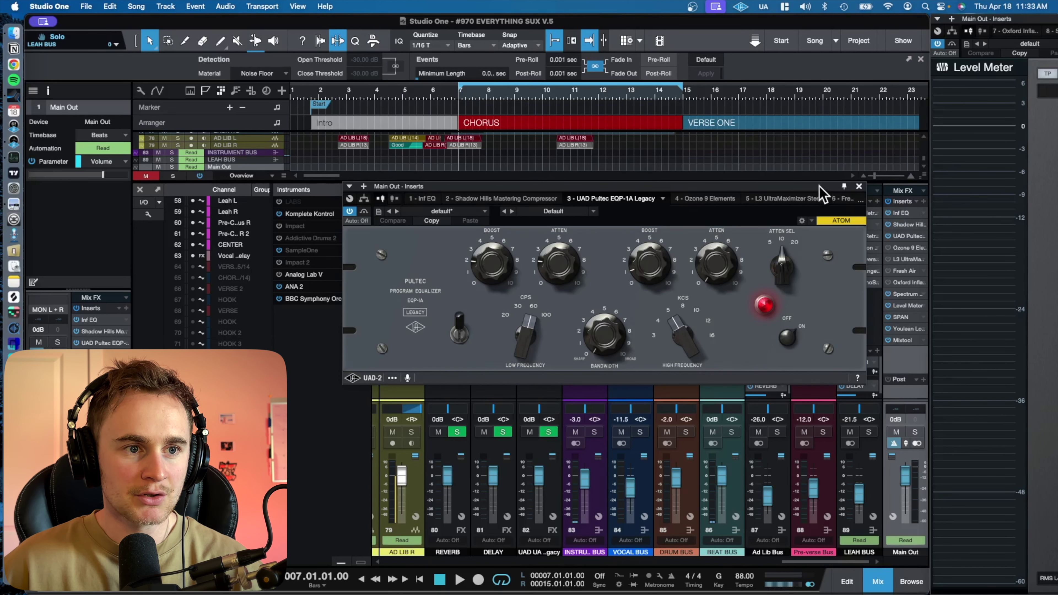
left_click_drag(819, 186, 808, 147)
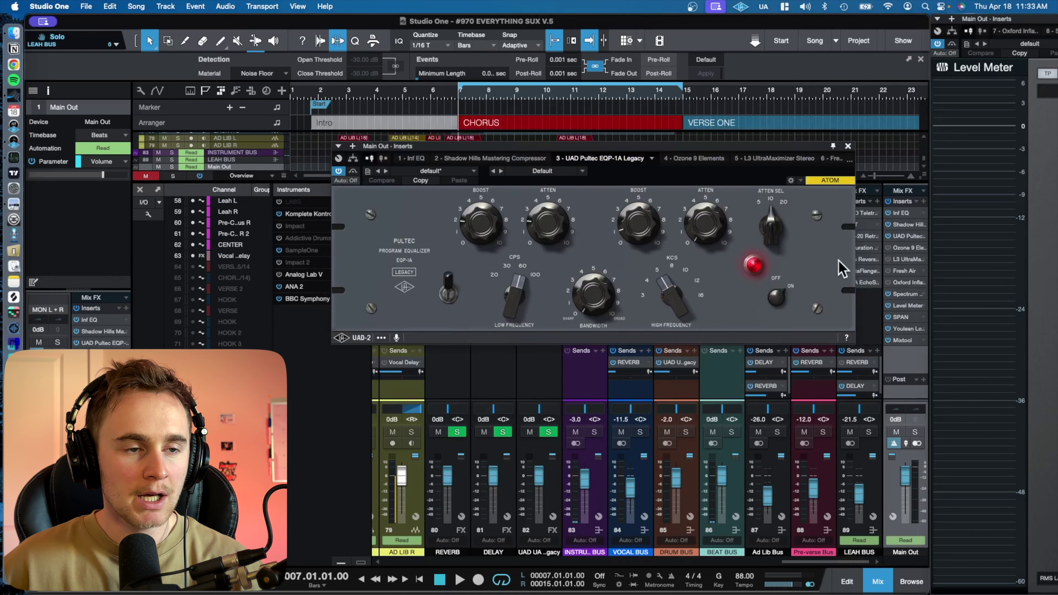
left_click(847, 146)
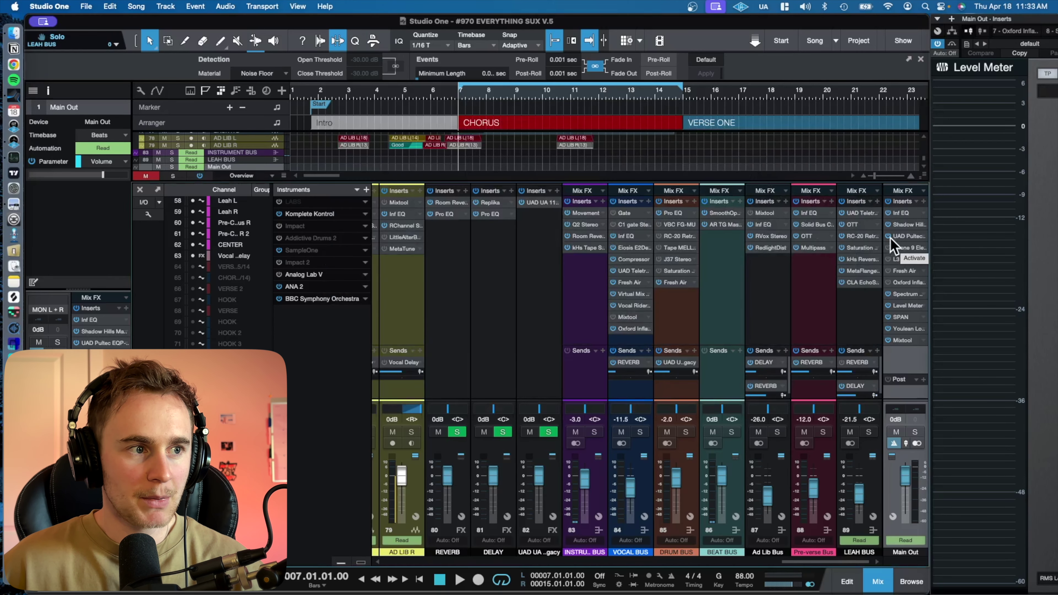
key("space")
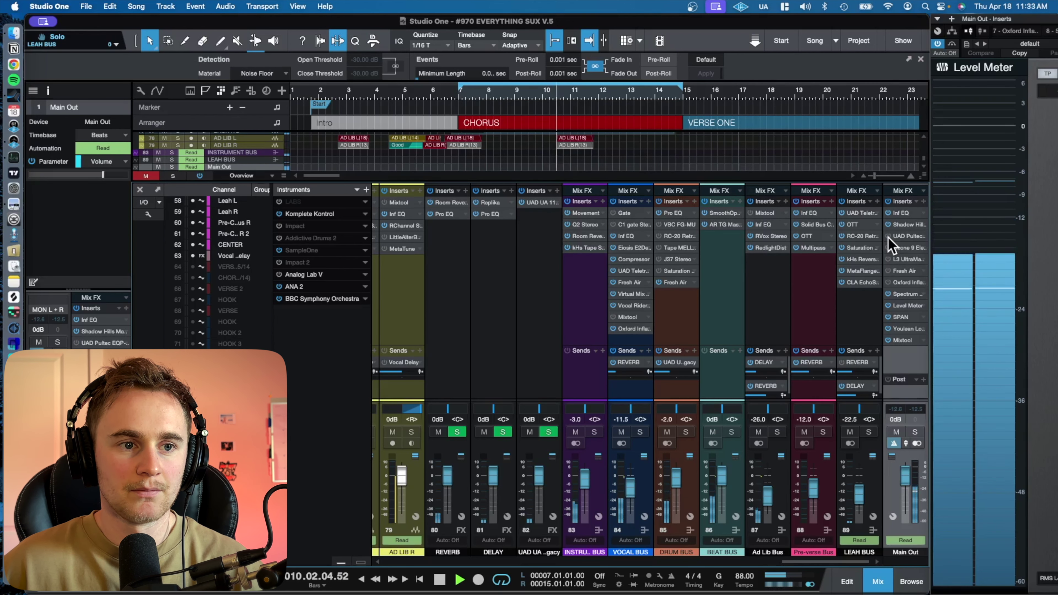
key("space")
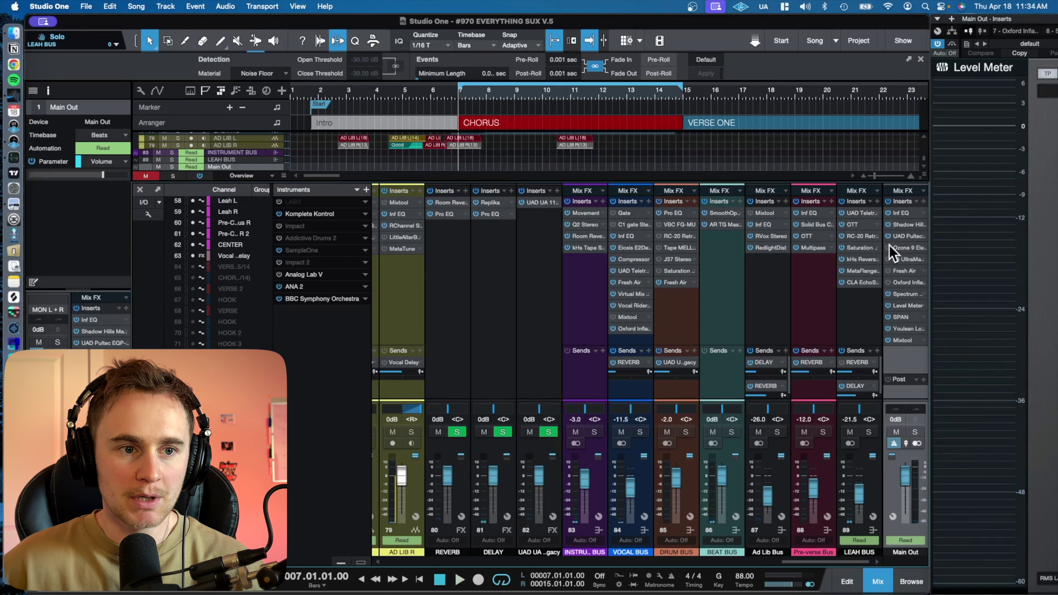
- Open Ozone 9 Elements on Main Out and browse its All-Purpose Mastering presets without loading one
double_click(920, 251)
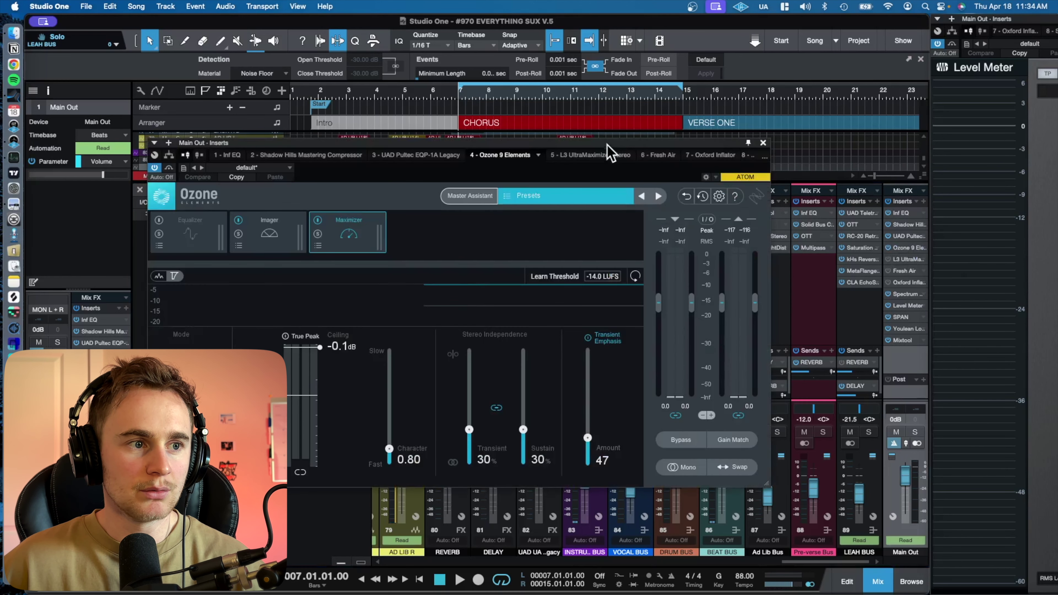
left_click_drag(758, 131, 702, 84)
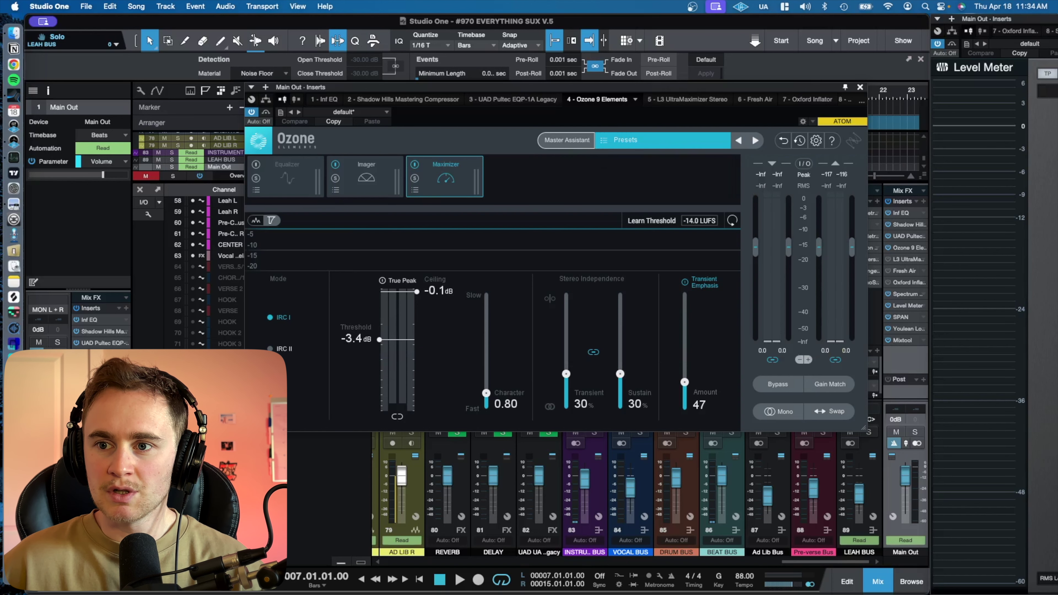
left_click(689, 142)
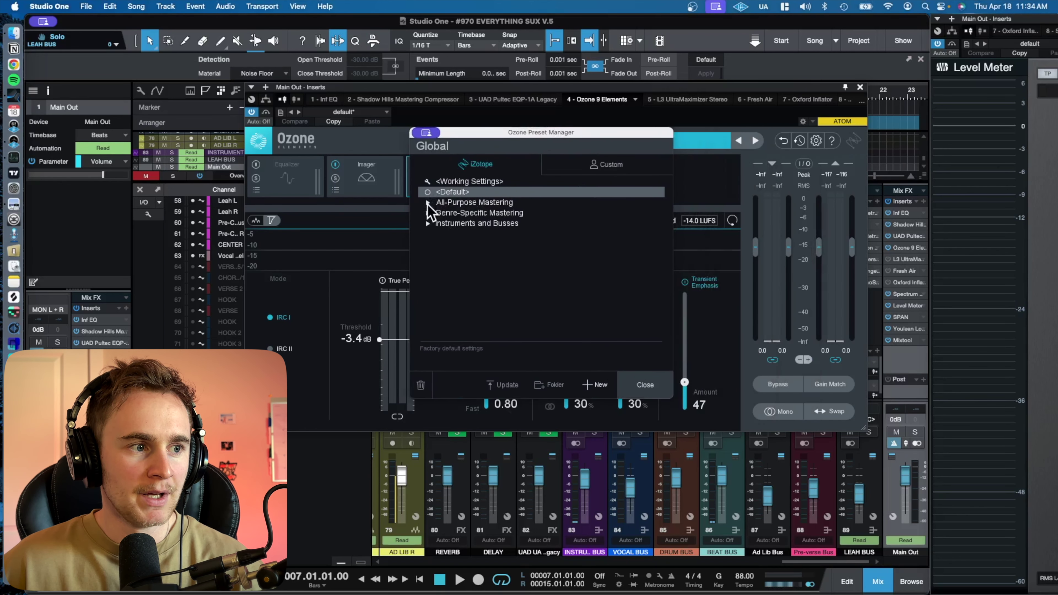
left_click(427, 202)
scroll(512, 284, "down", 2)
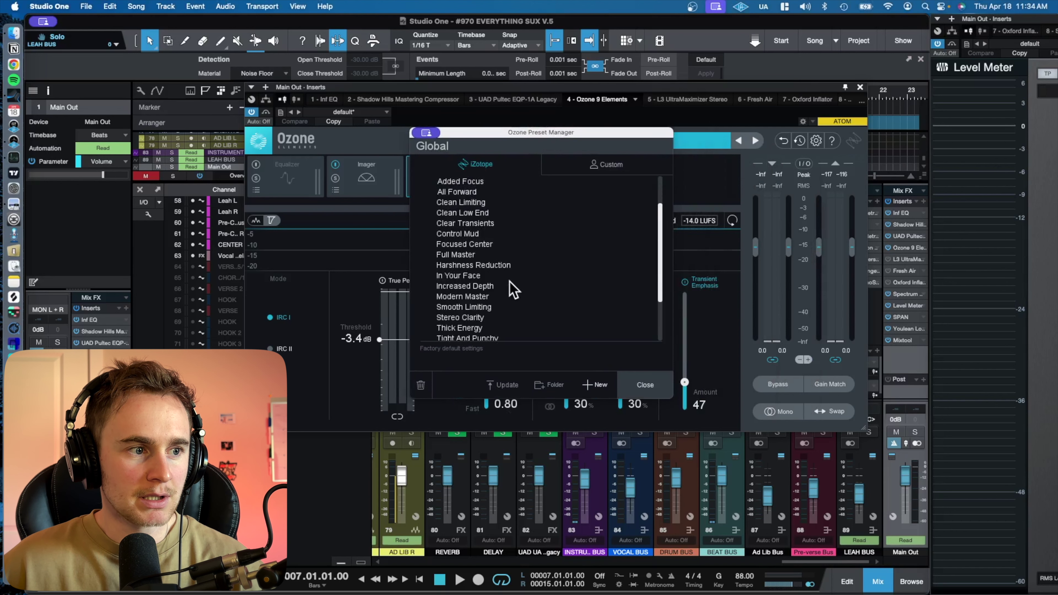
scroll(458, 301, "down", 3)
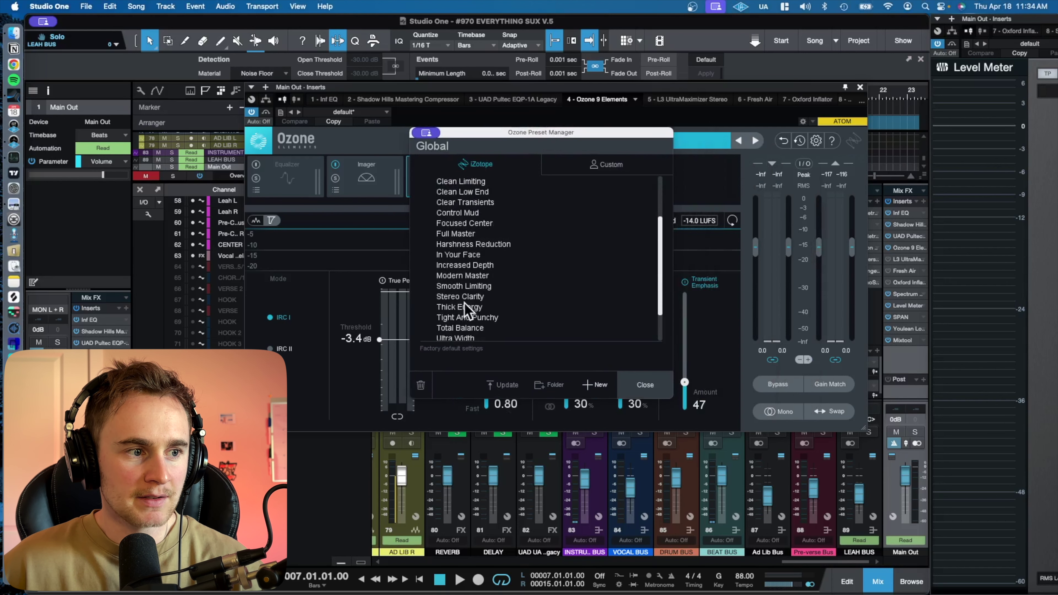
scroll(482, 298, "up", 5)
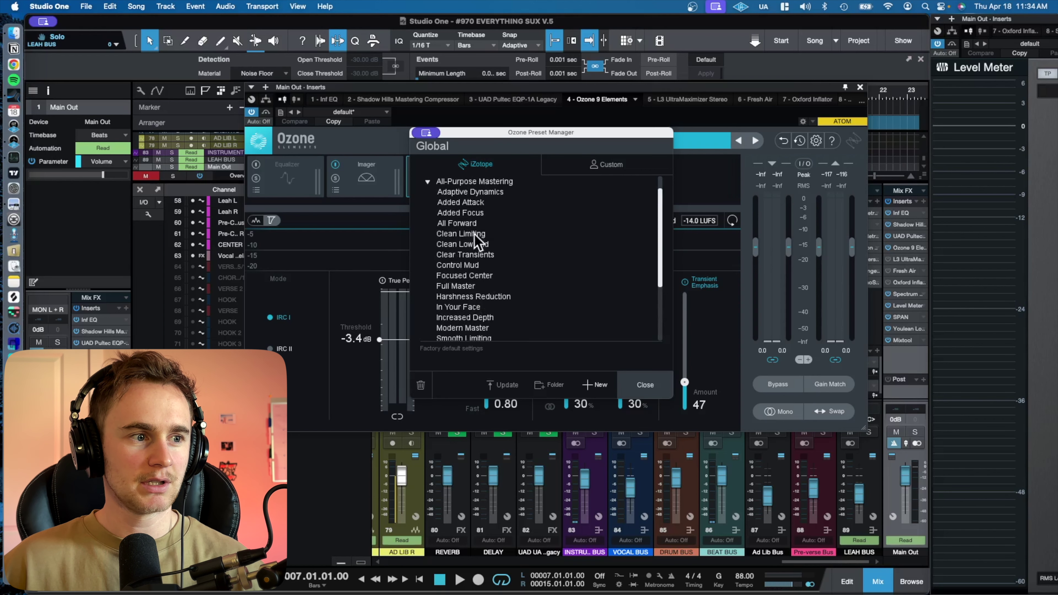
left_click(641, 385)
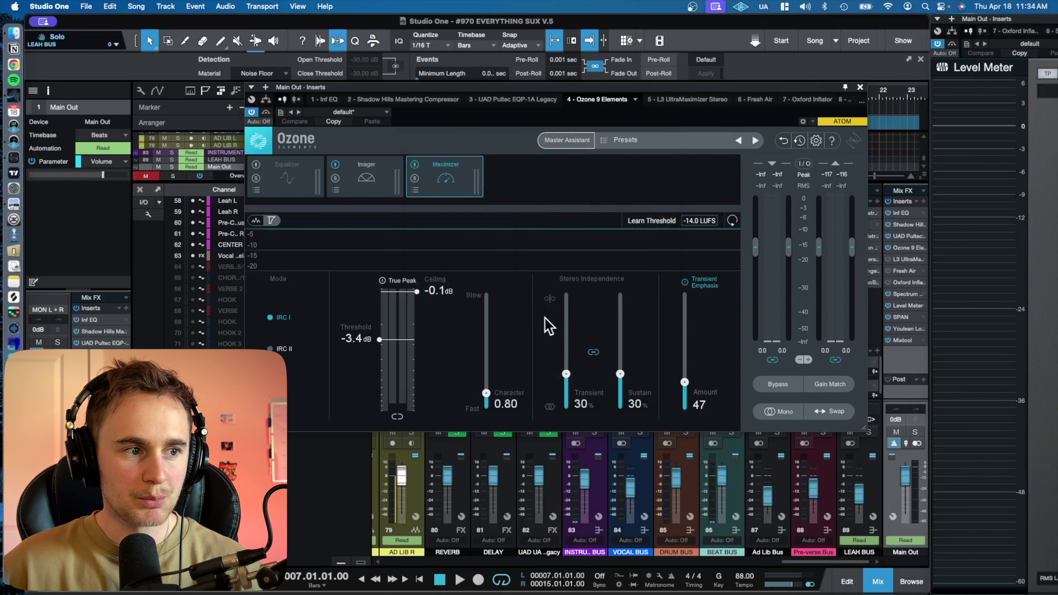
- Examine Ozone's Imager and Maximizer settings, compare the chorus with Ozone bypassed and active, and close its editor
left_click(366, 184)
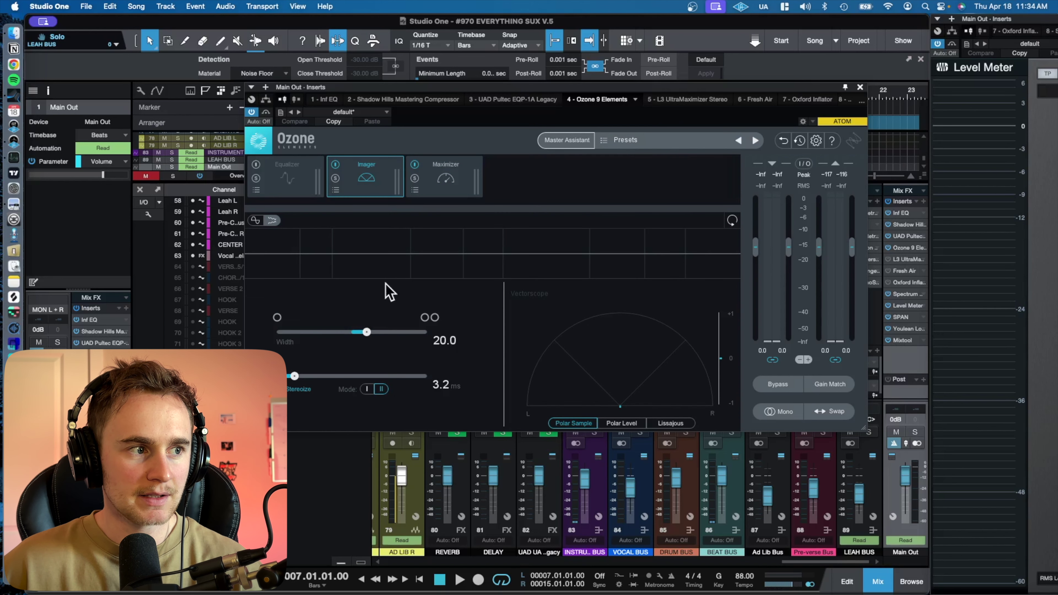
left_click(427, 194)
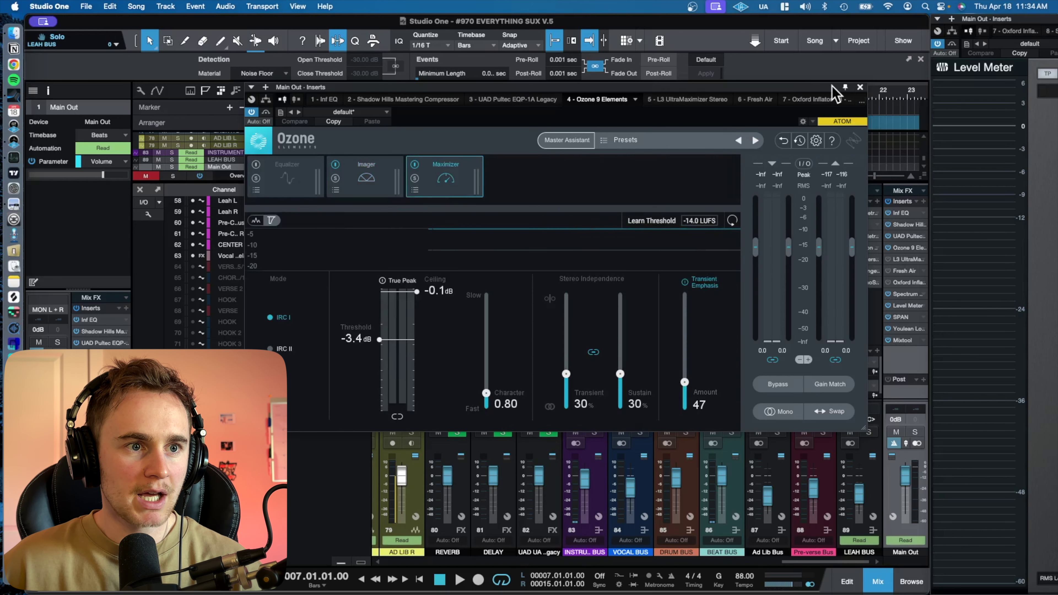
left_click_drag(832, 86, 799, 81)
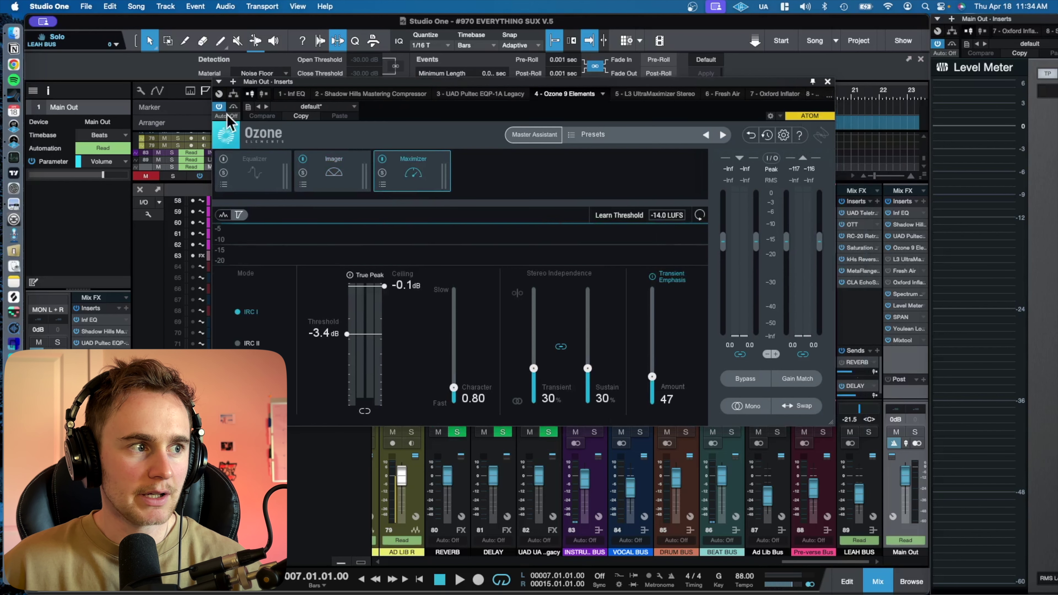
key("space")
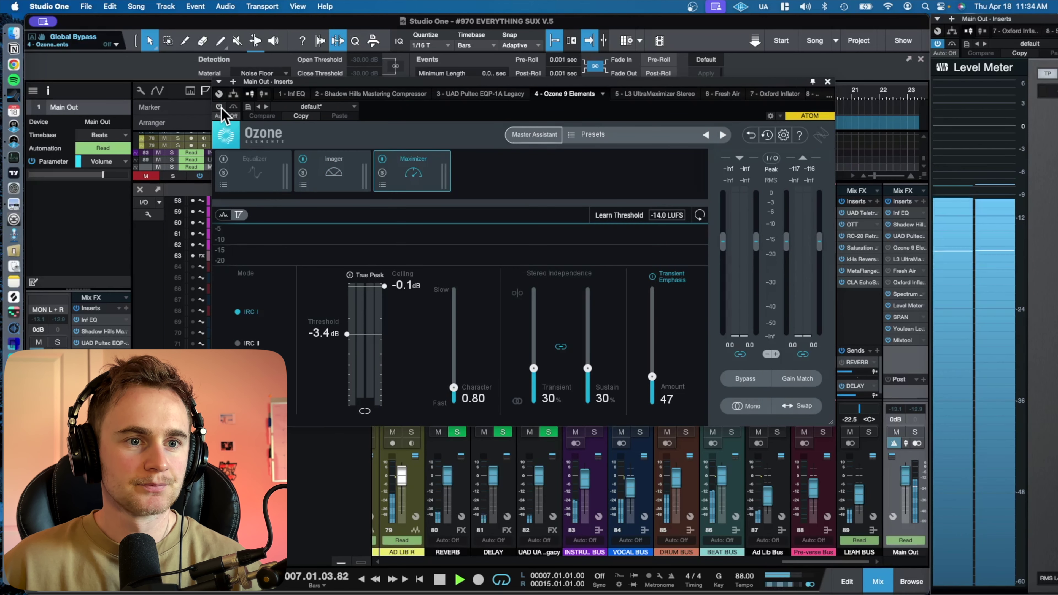
left_click(219, 106)
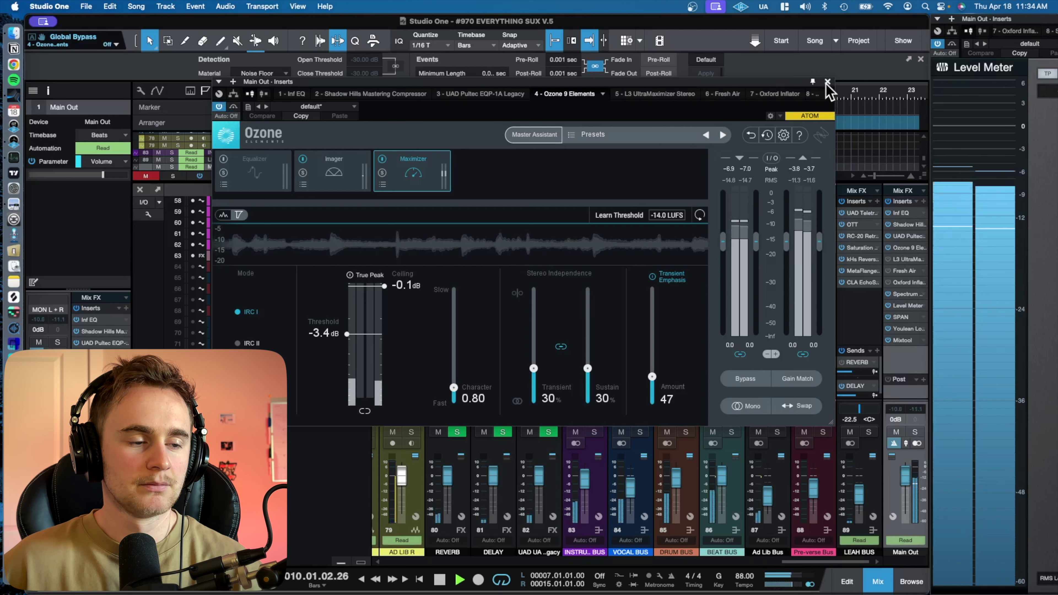
key("space")
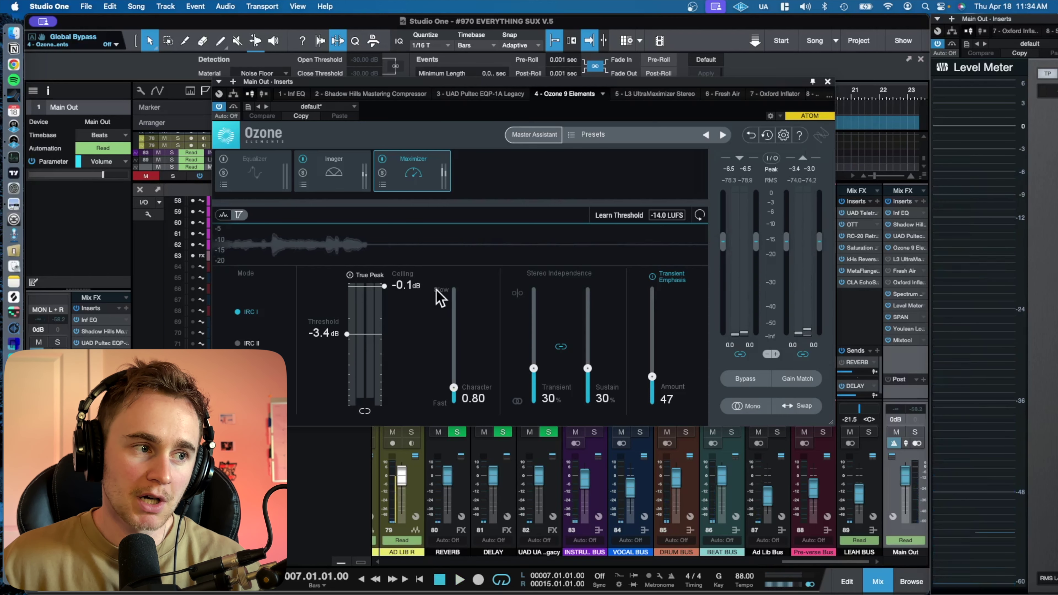
left_click(336, 182)
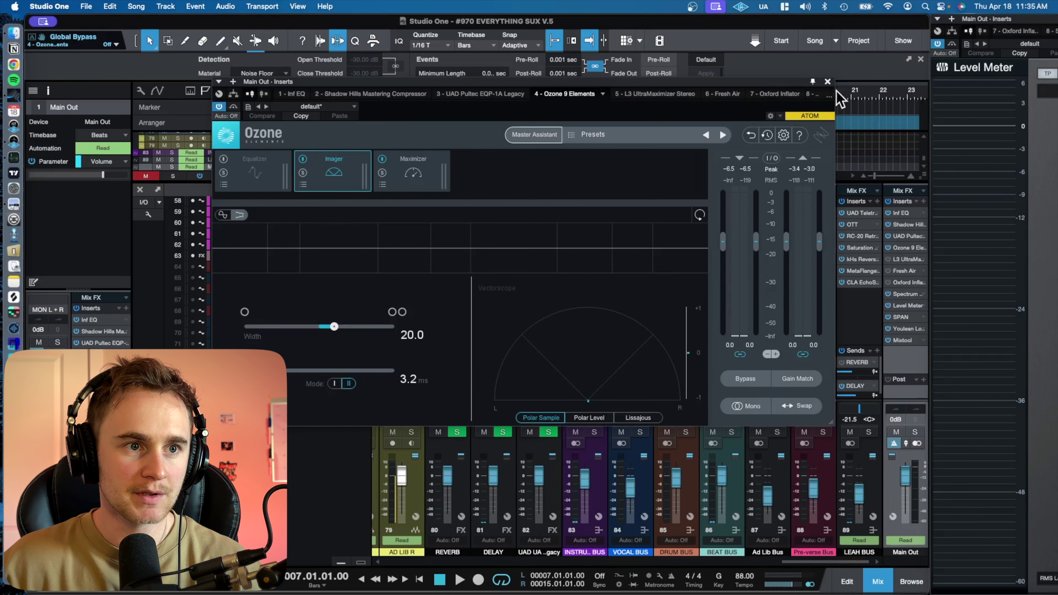
key("super+w")
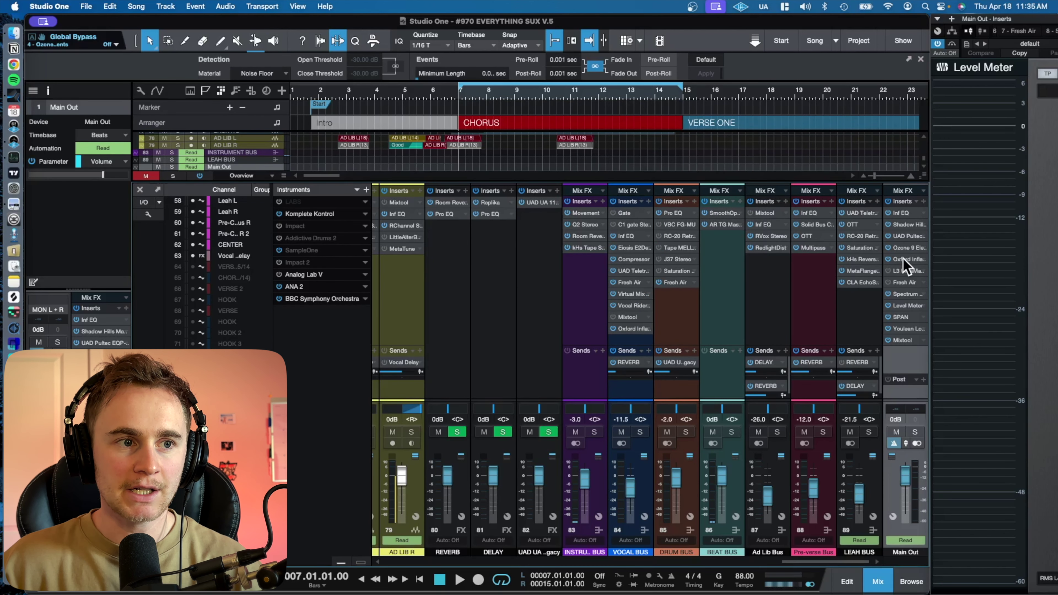
- Set the Oxford Inflator on Main Out to 98.2 % Effect and -9.0 Curve, and close its editor
left_click(904, 259)
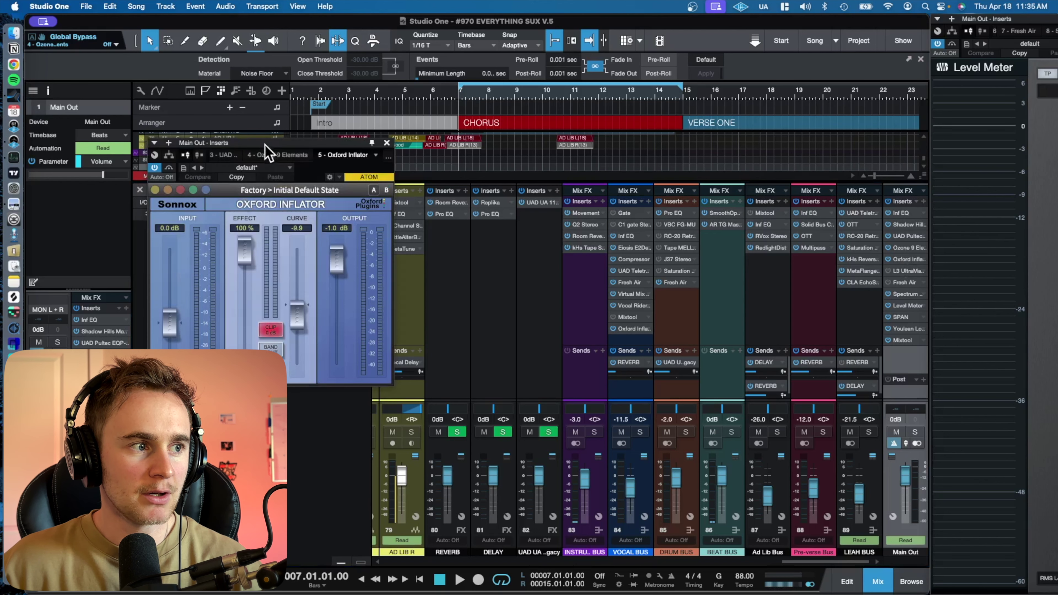
left_click_drag(267, 145, 594, 118)
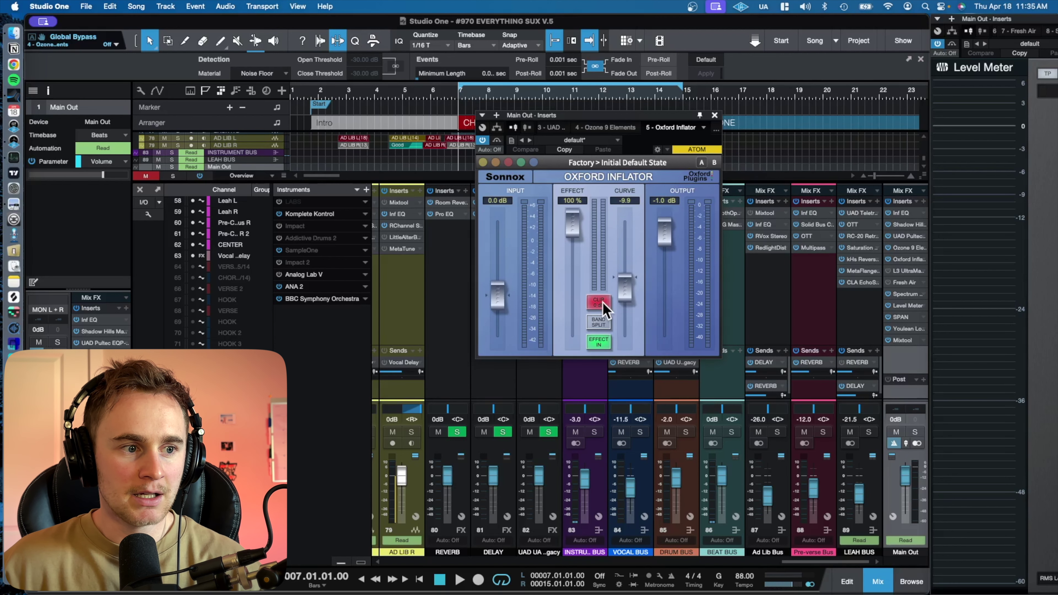
mouse_move(577, 233)
left_mouse_down()
mouse_move(578, 345)
mouse_move(581, 221)
left_mouse_up()
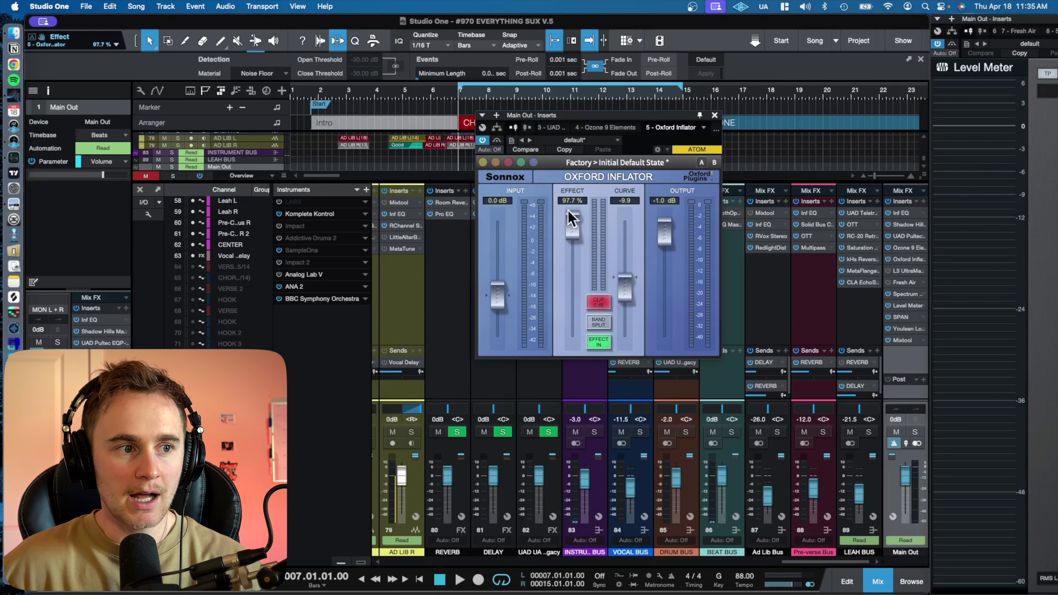
left_click_drag(579, 232, 575, 218)
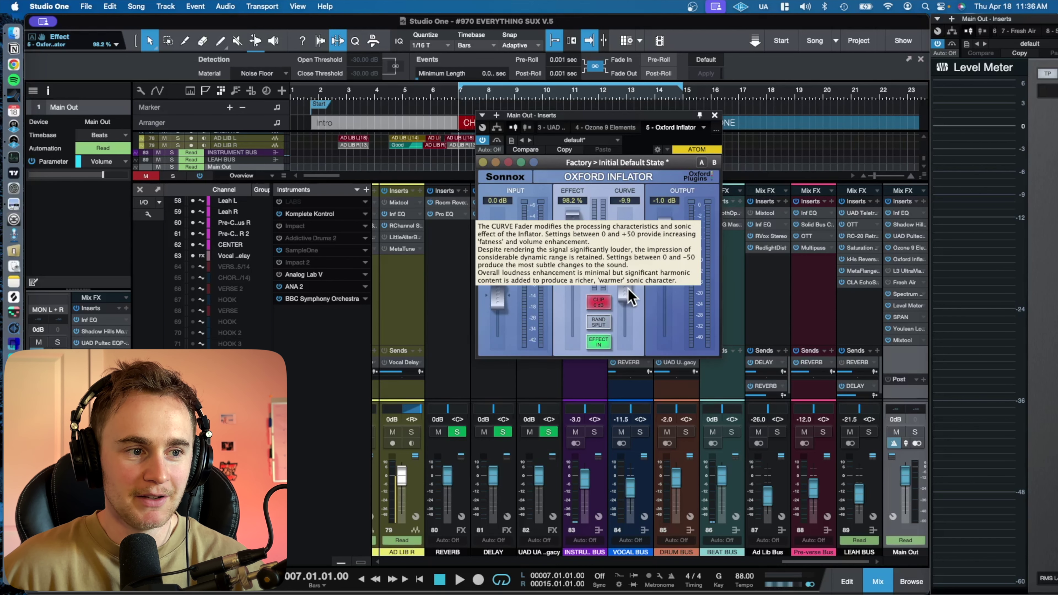
mouse_move(630, 299)
left_mouse_down()
mouse_move(631, 256)
mouse_move(629, 289)
left_mouse_up()
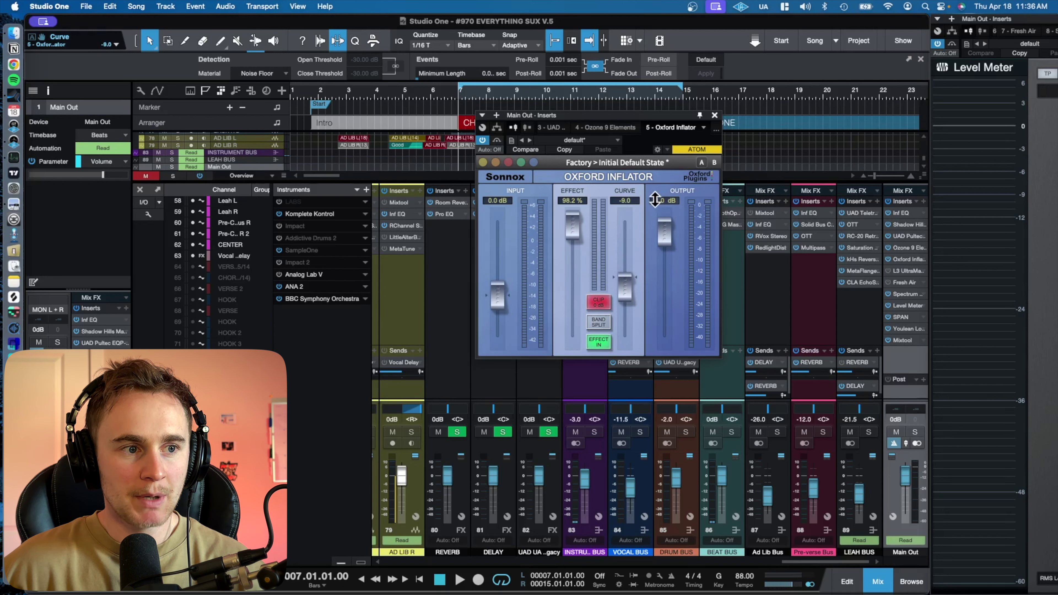
left_click(714, 114)
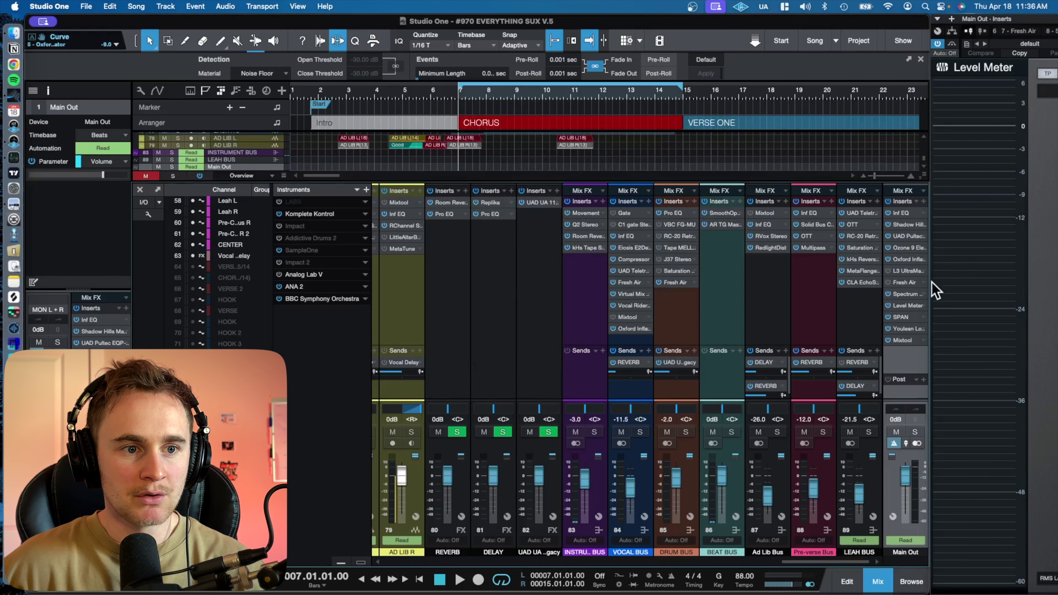
- Reopen the Oxford Inflator, play the chorus to compare it bypassed and active against the level meter, and close it
left_click(897, 259)
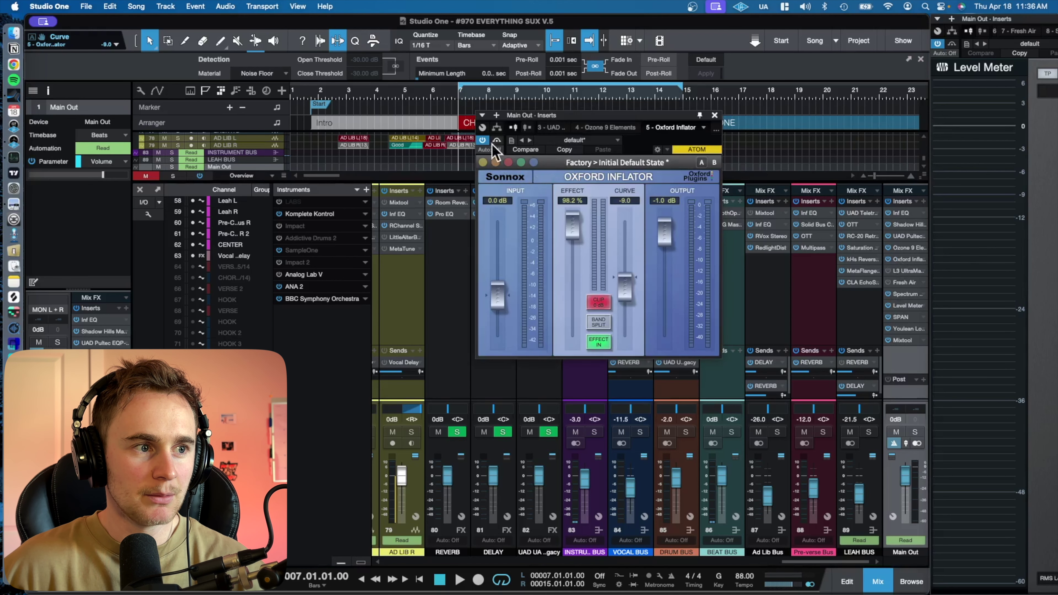
key("space")
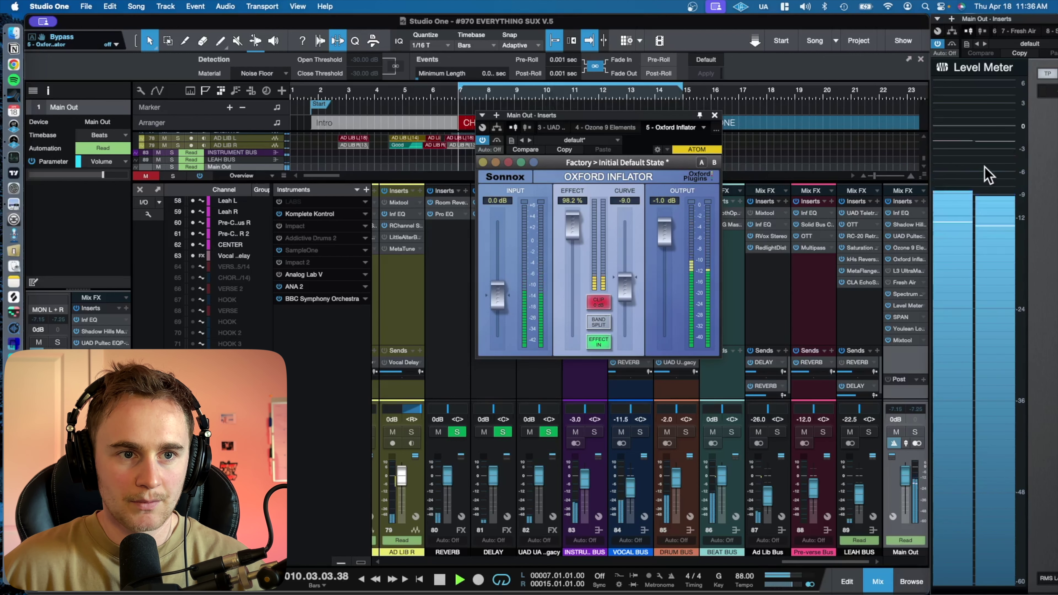
key("space")
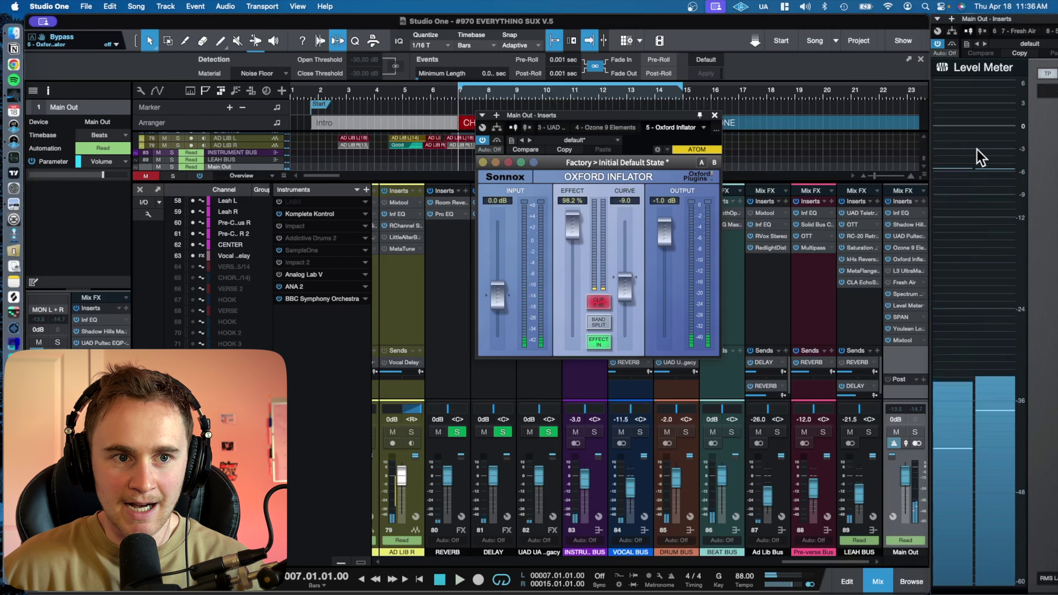
mouse_move(981, 160)
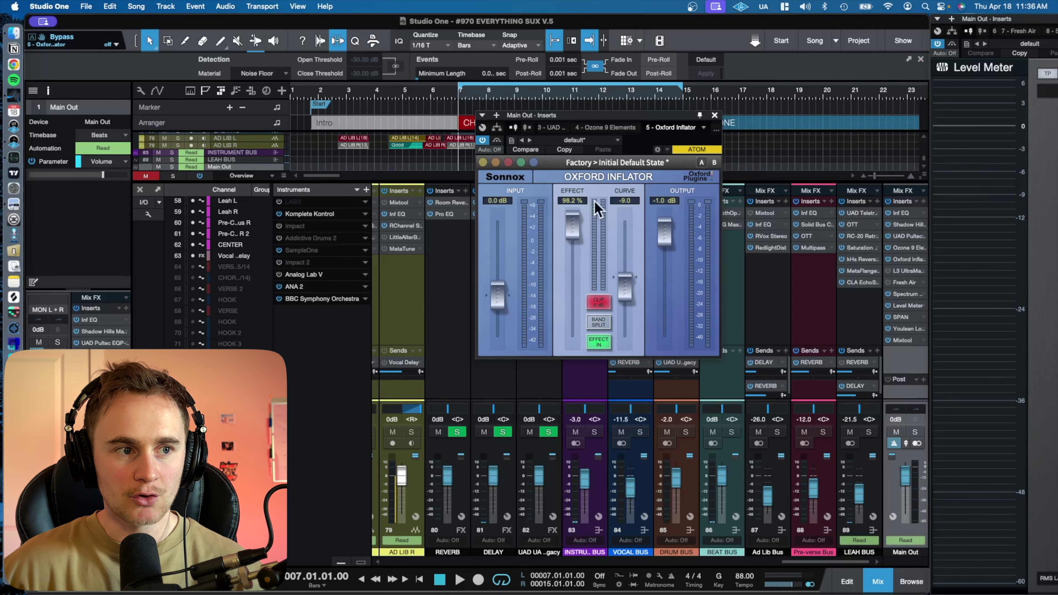
left_click(714, 115)
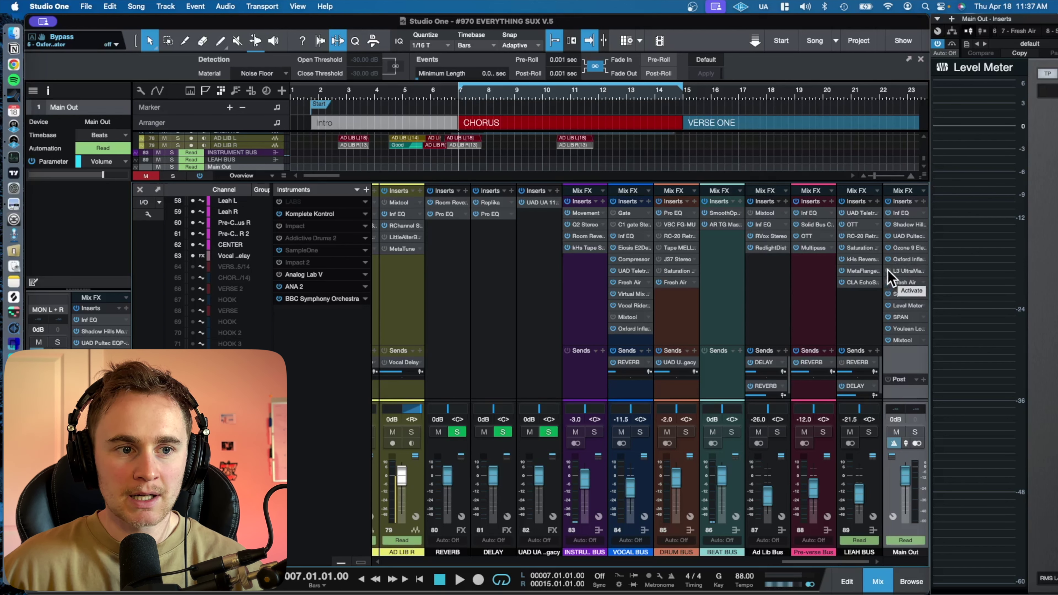
- Open the L3 UltraMaximizer on Main Out and load its L3 Full Reset factory preset
left_click(904, 271)
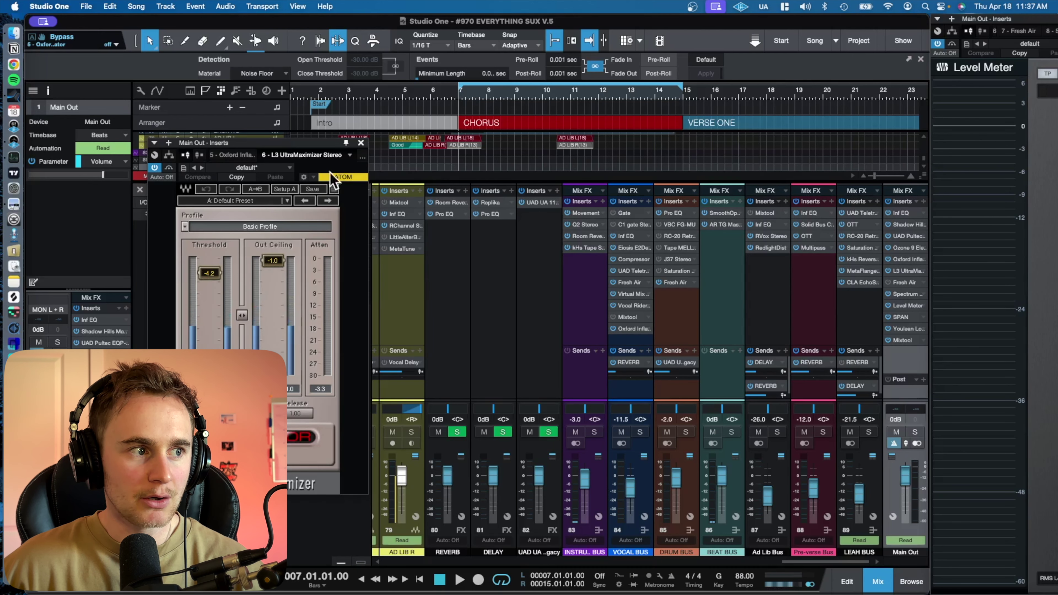
left_click_drag(287, 148, 584, 73)
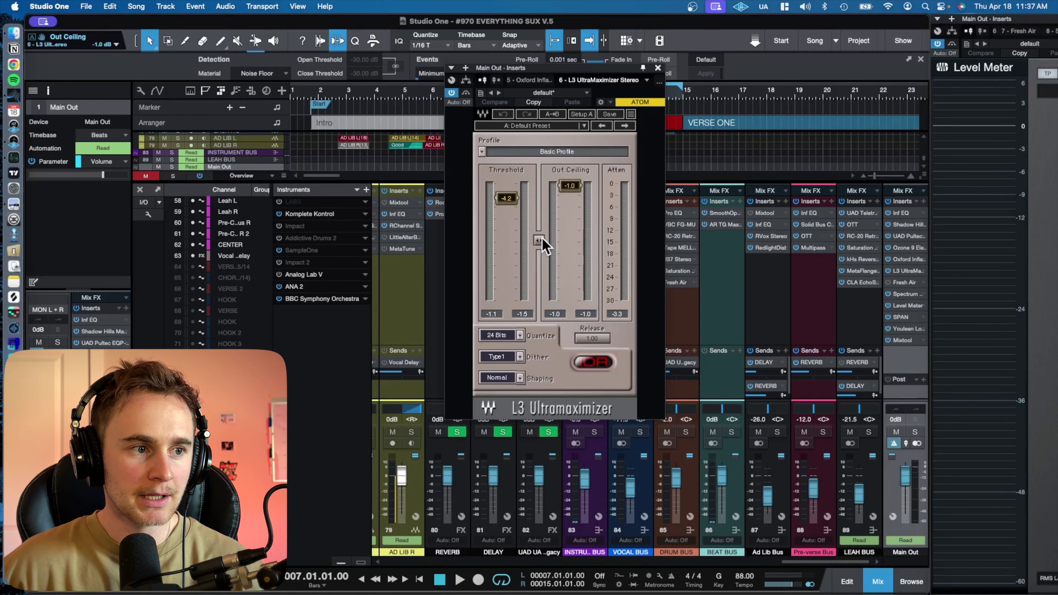
left_click(583, 126)
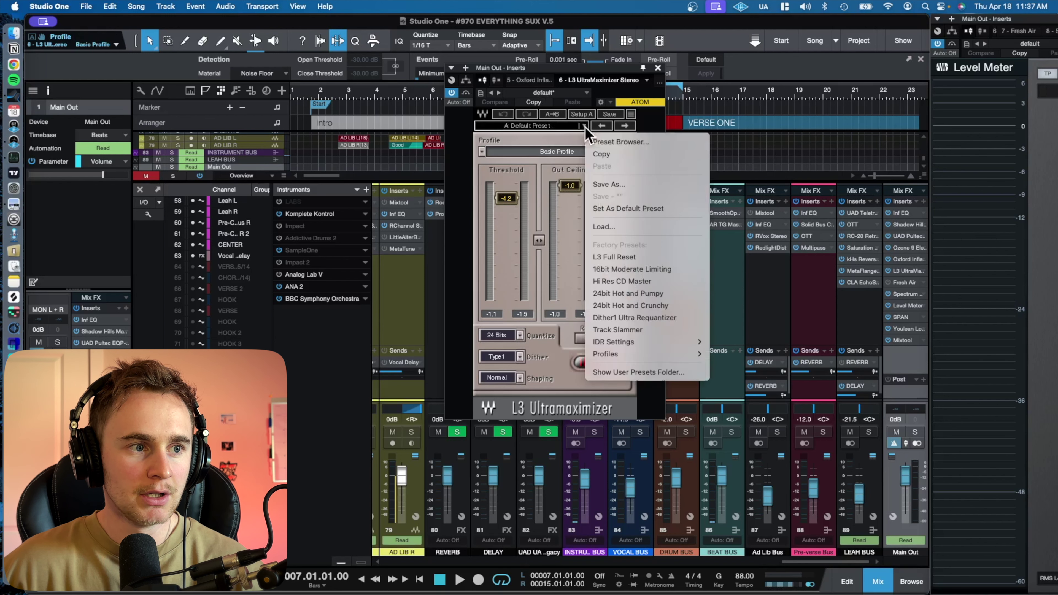
left_click(614, 257)
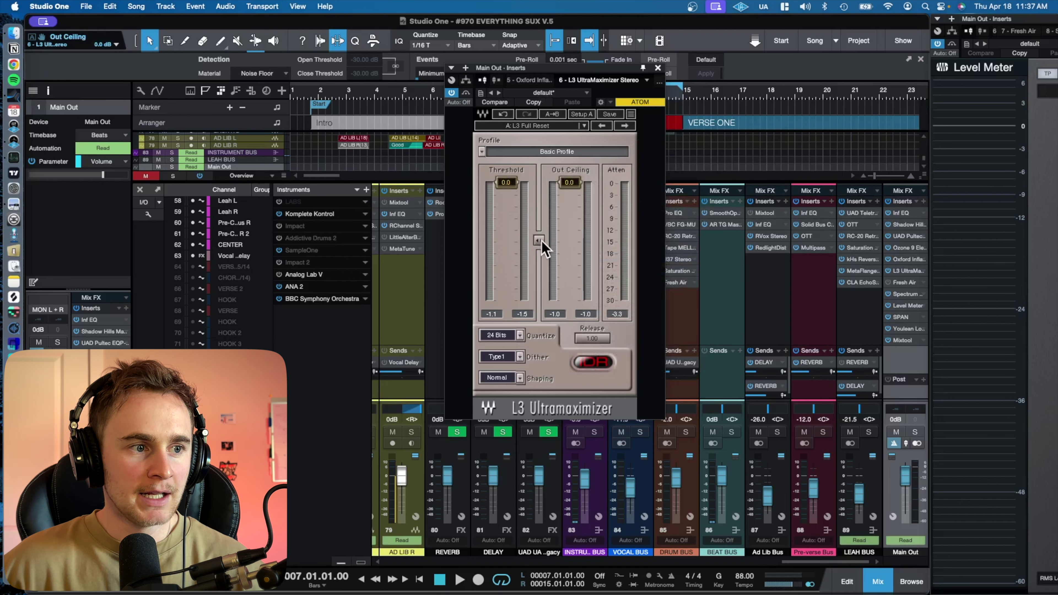
- Lower the L3 Threshold and Out Ceiling together to -4.6 dB while auditioning the chorus, and set the Out Ceiling to -1.0 dB
mouse_move(538, 243)
left_mouse_down()
mouse_move(538, 316)
mouse_move(538, 244)
left_mouse_up()
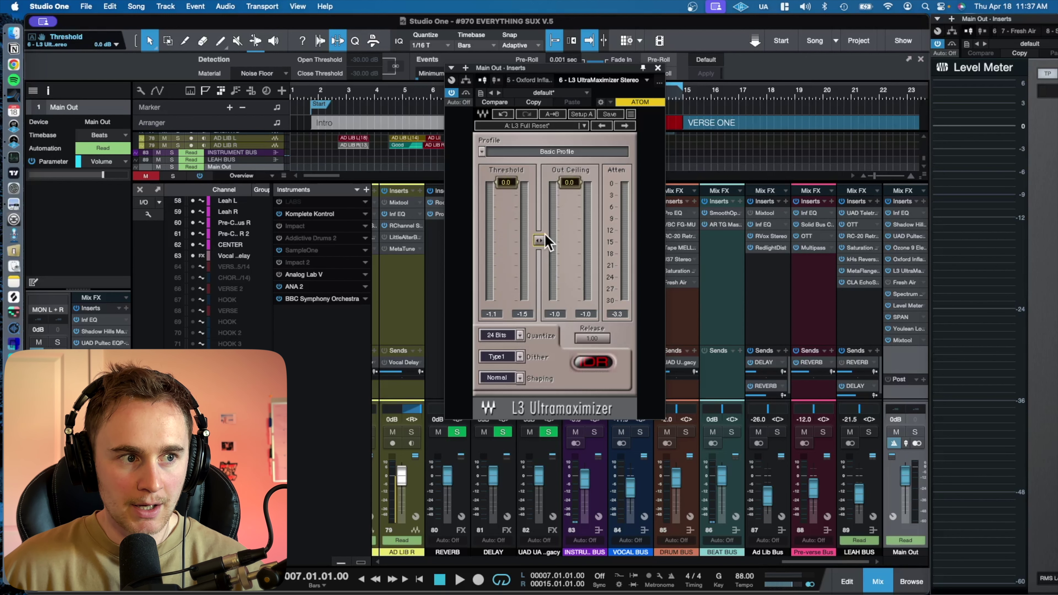
left_click_drag(539, 241, 538, 247)
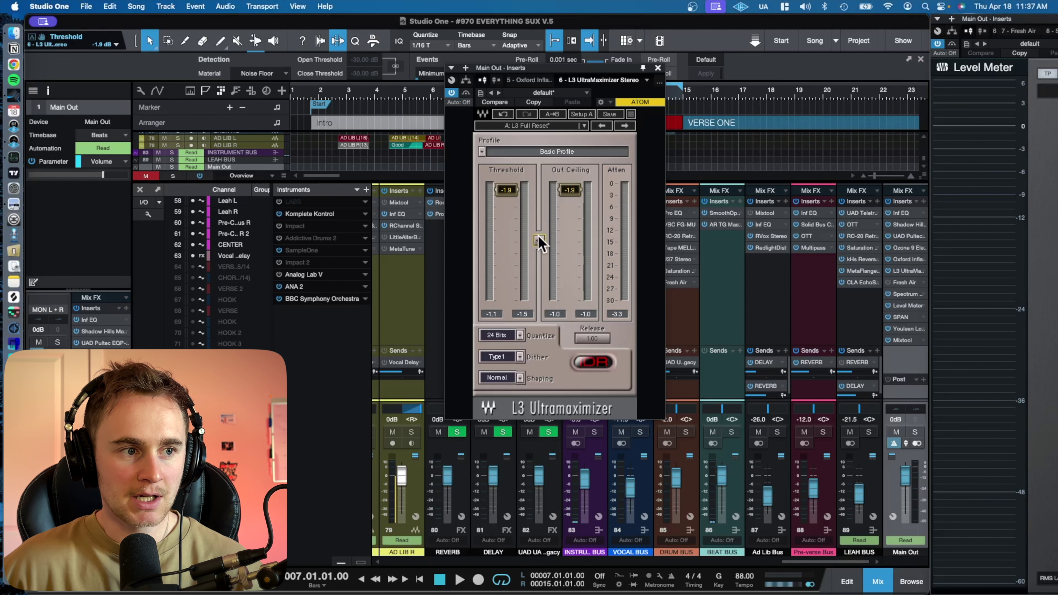
mouse_move(539, 240)
left_mouse_down()
mouse_move(539, 225)
mouse_move(538, 258)
mouse_move(539, 241)
left_mouse_up()
key("space")
key("space")
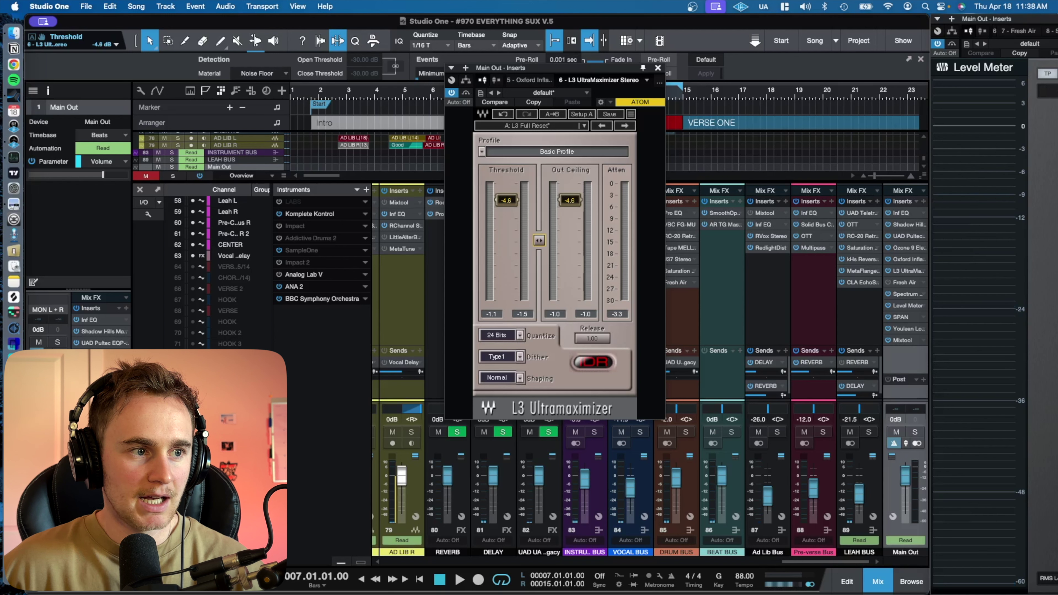
left_click_drag(538, 241, 539, 240)
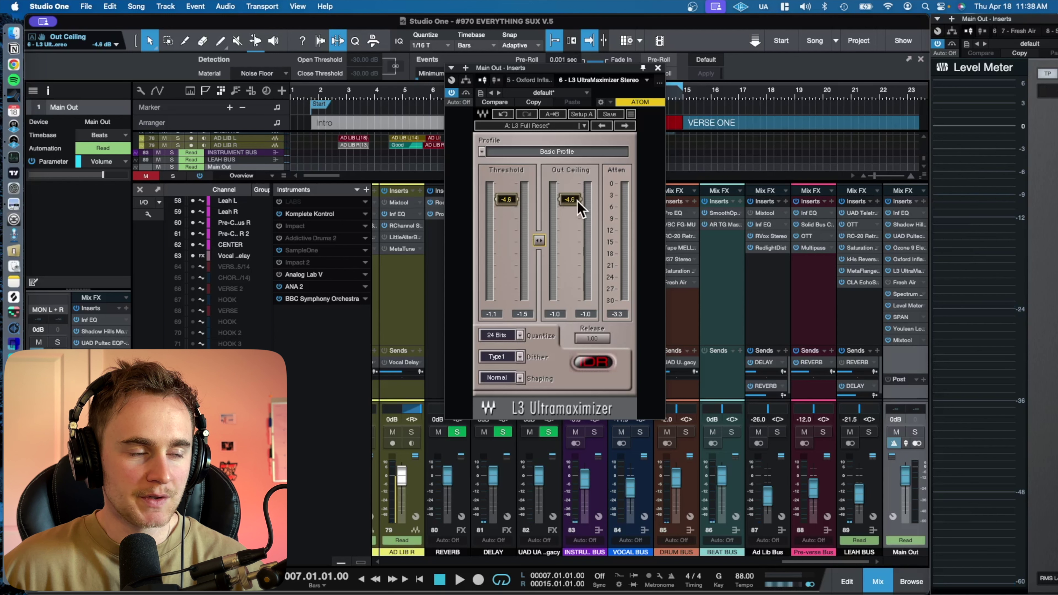
left_click_drag(578, 200, 570, 183)
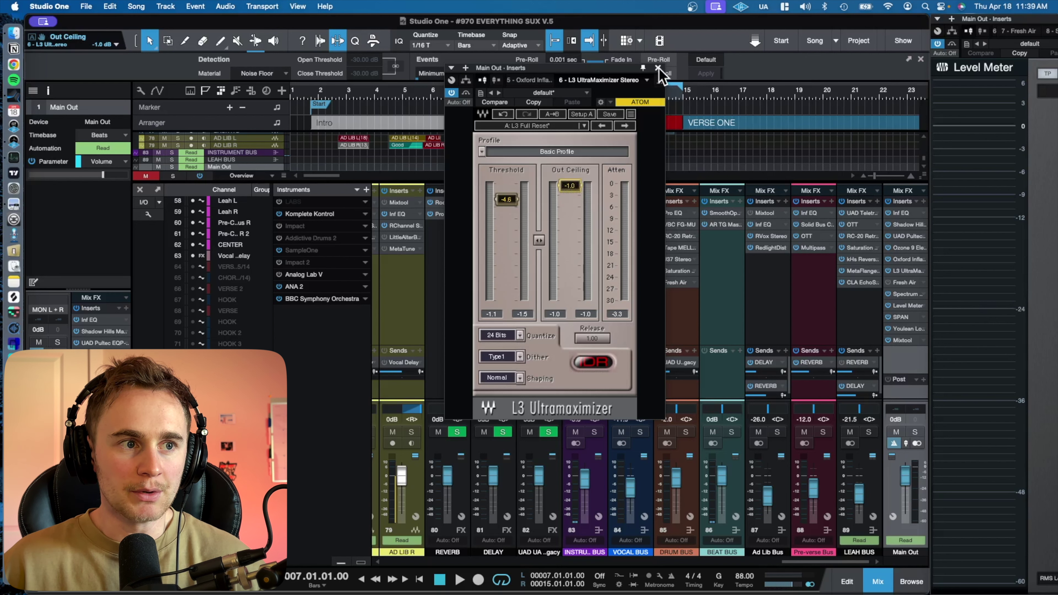
- Close the L3 UltraMaximizer editor and play the chorus to compare the limiter bypassed and active against the level meter
left_click_drag(571, 66, 541, 57)
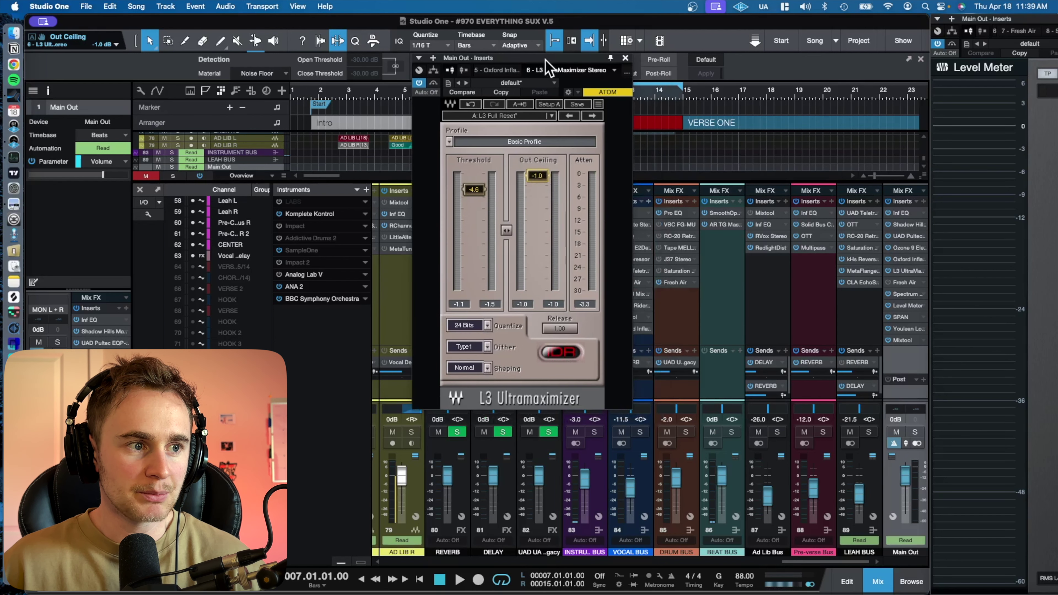
left_click(626, 58)
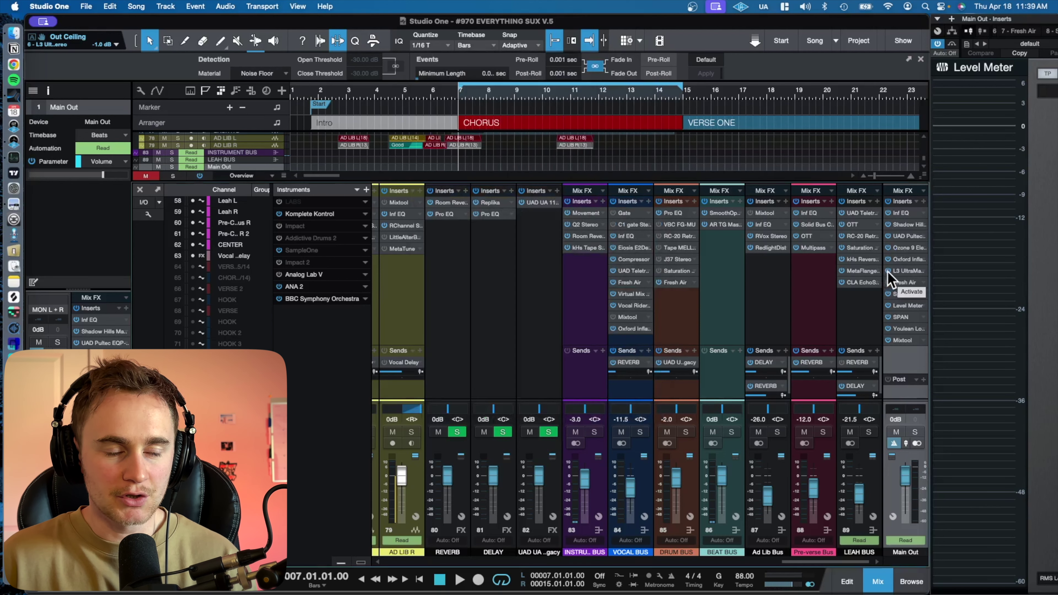
key("space")
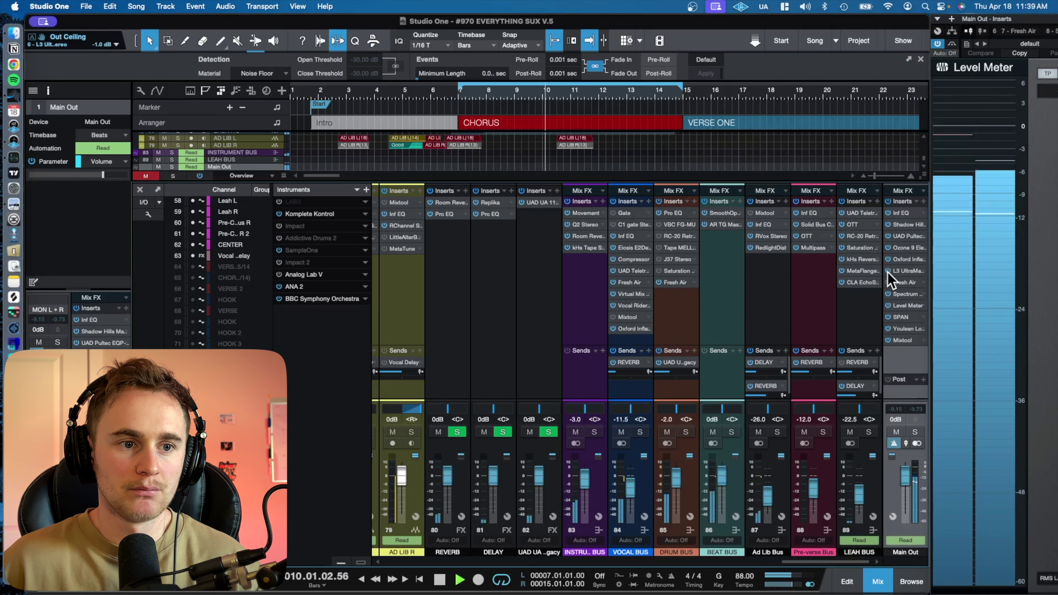
key("space")
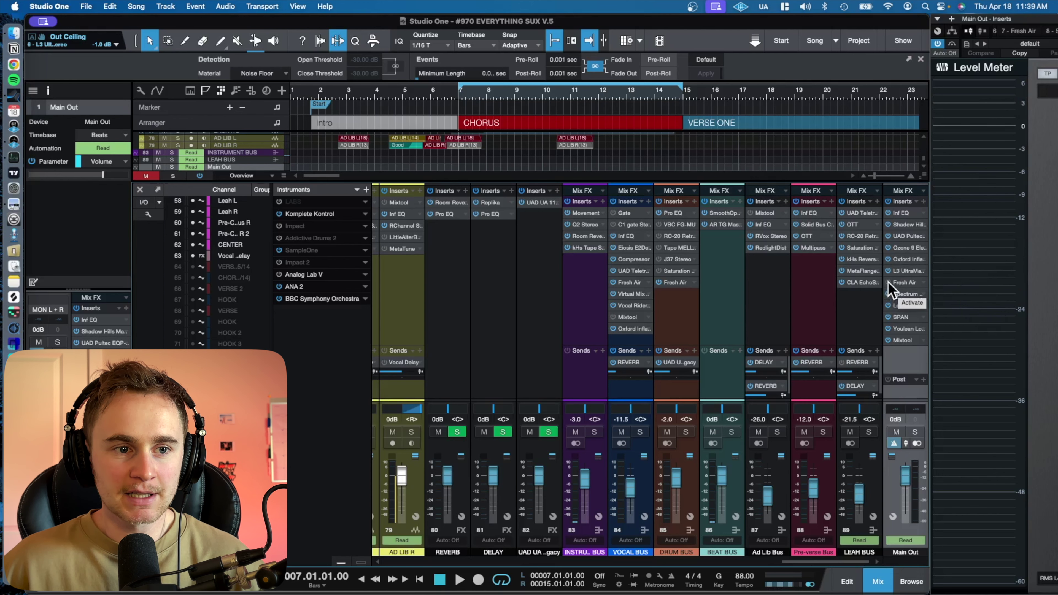
- Review the Fresh Air settings on Main Out, close its editor, and play the chorus to compare it bypassed and active
double_click(903, 283)
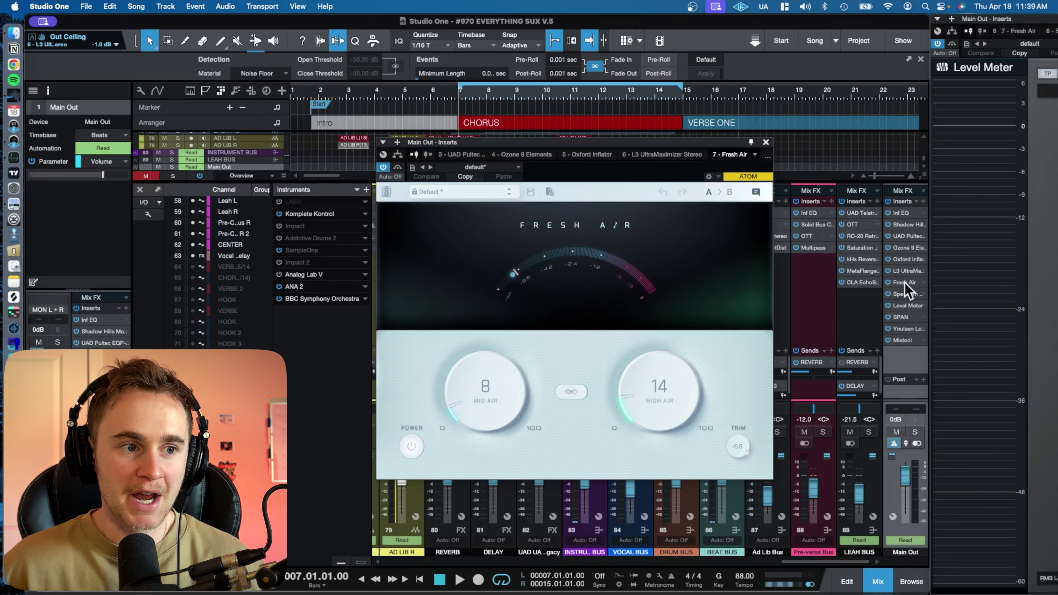
left_click_drag(620, 158, 587, 119)
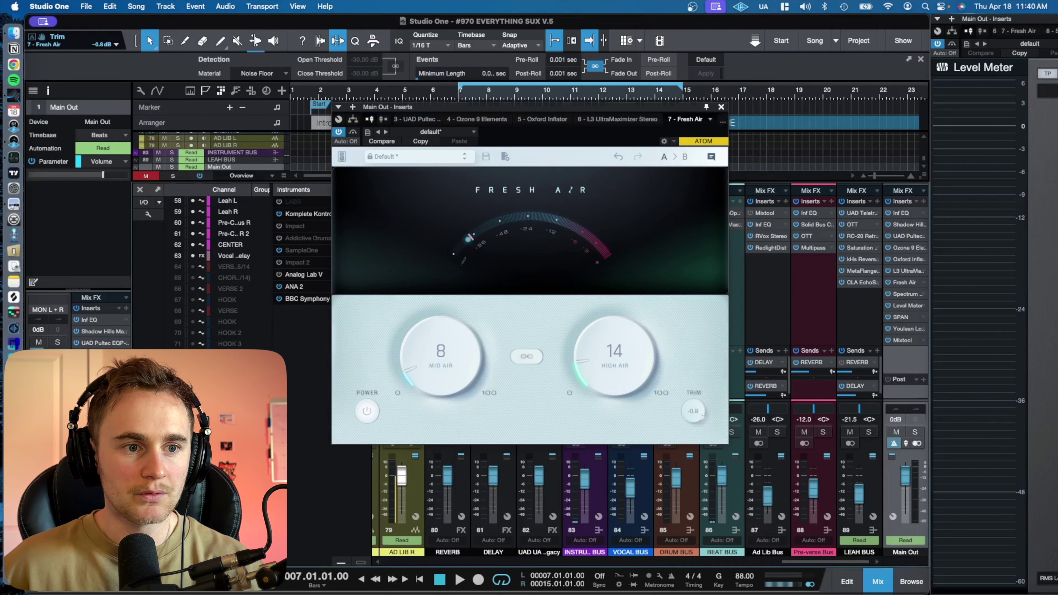
left_click(720, 107)
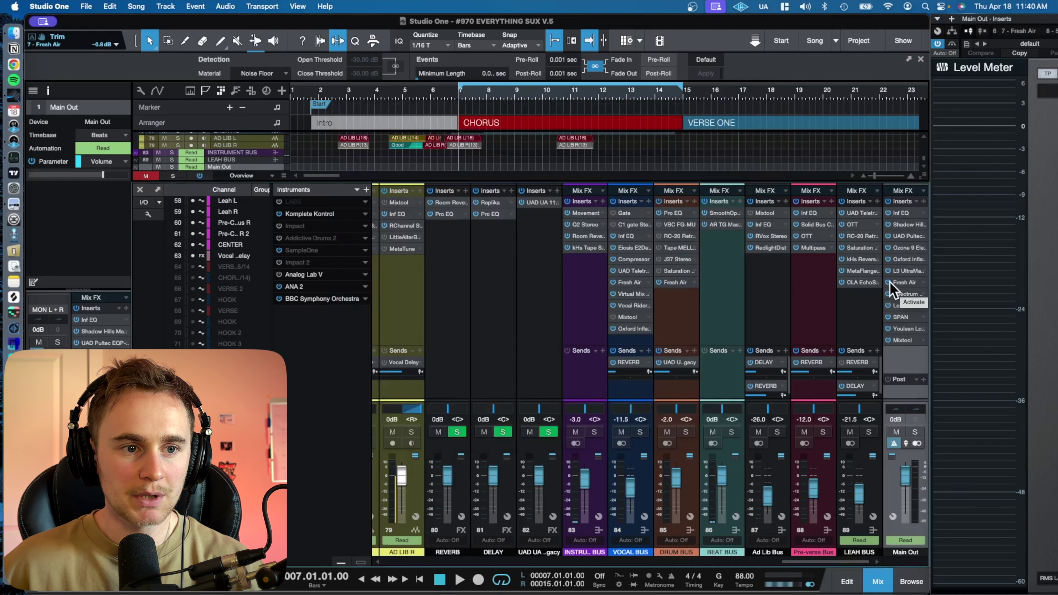
key("space")
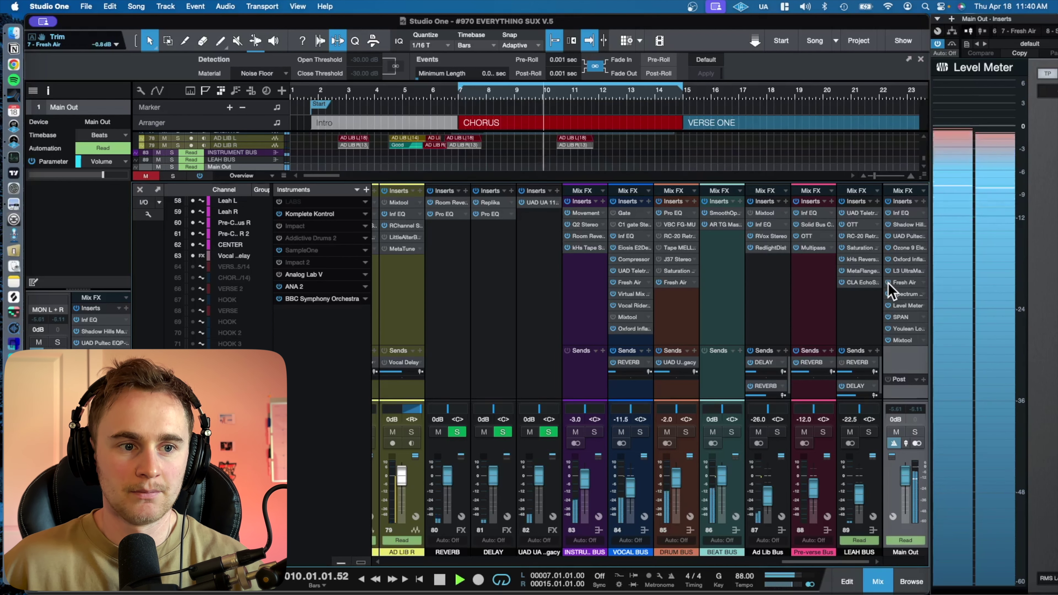
key("space")
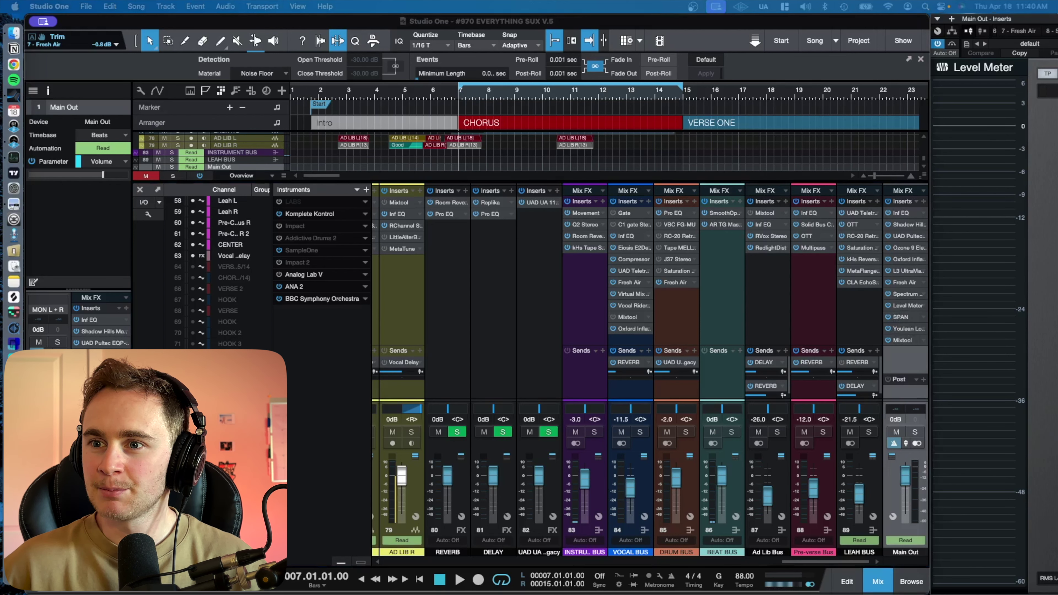
- Open SPAN on Main Out, play the chorus to examine the high end of the frequency spectrum, and close the analyzer
left_click(900, 321)
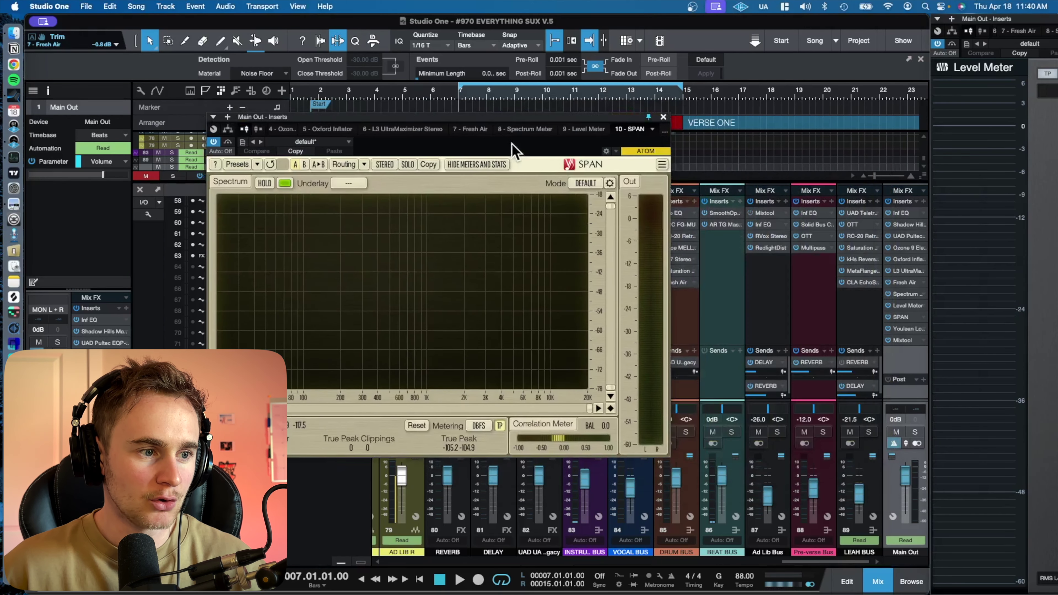
left_click_drag(512, 143, 567, 121)
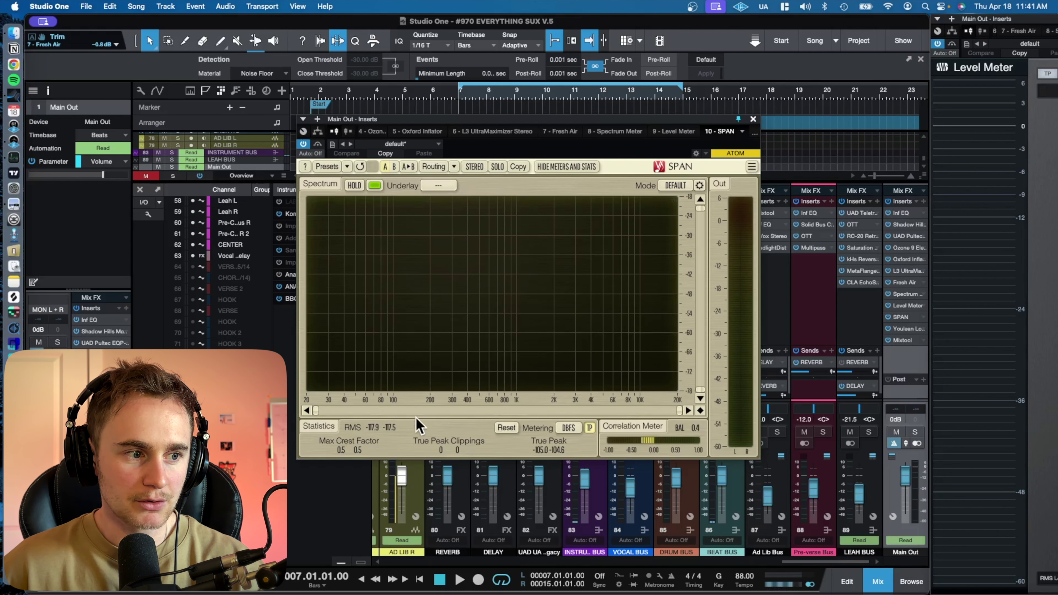
key("space")
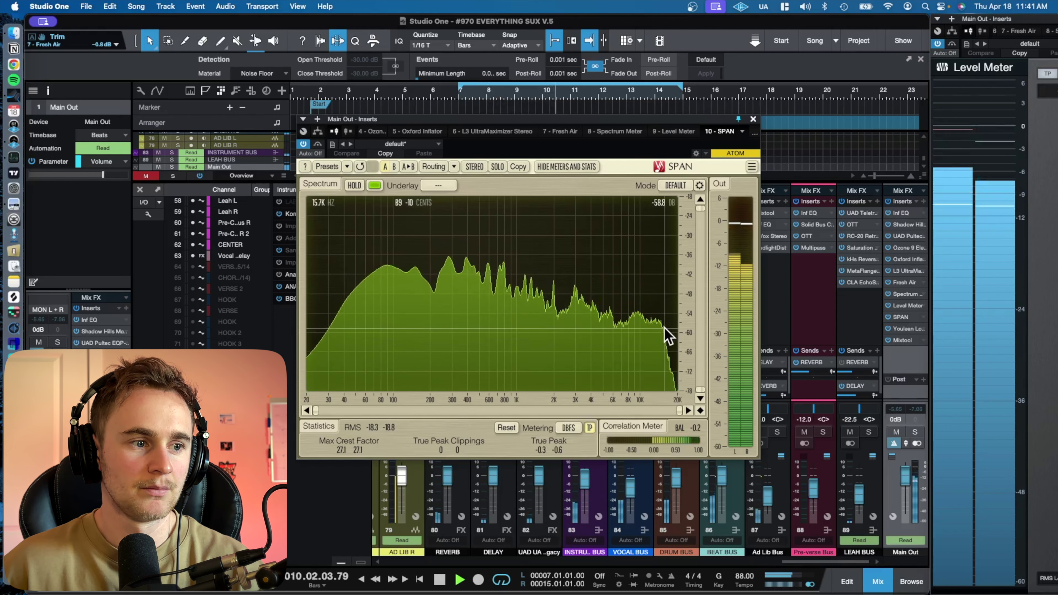
key("space")
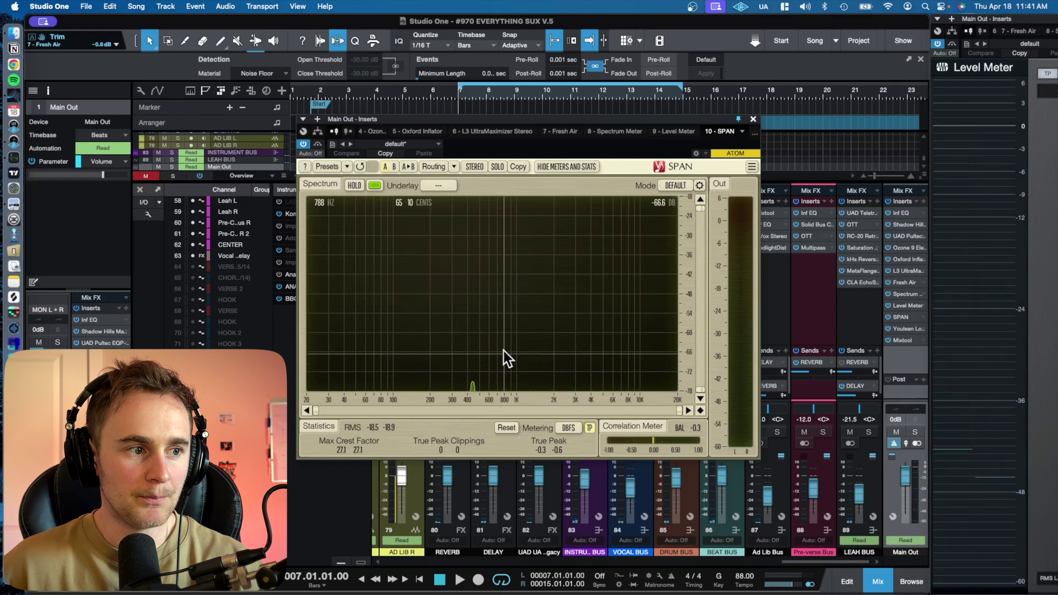
key("space")
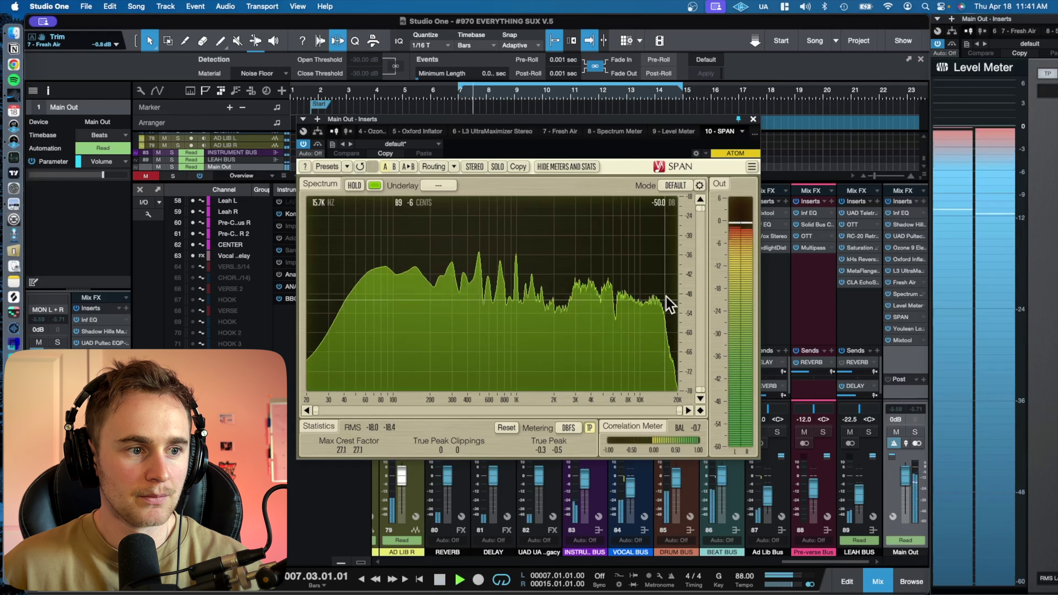
key("space")
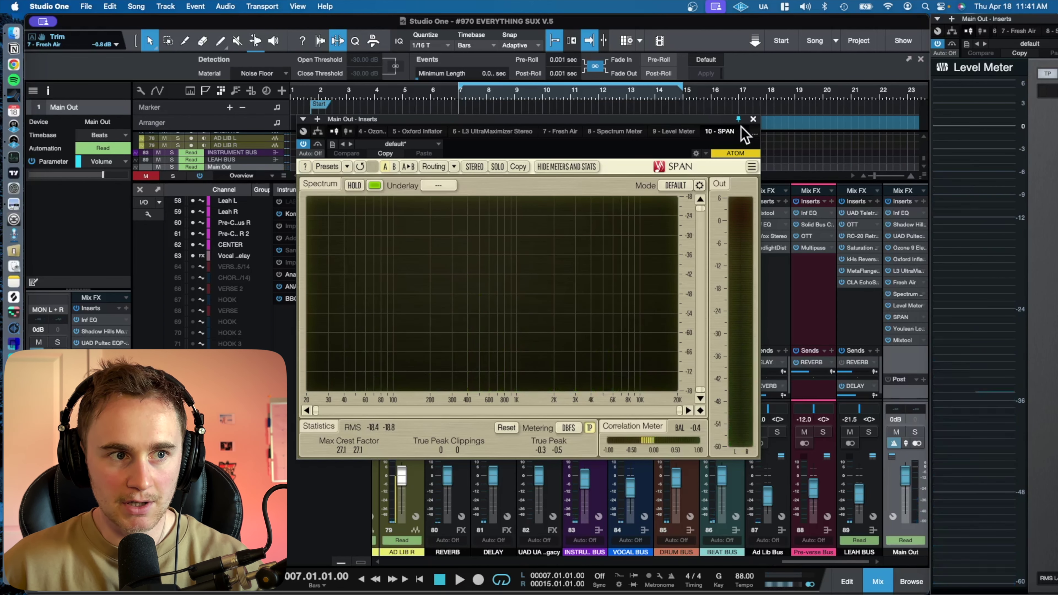
left_click(753, 120)
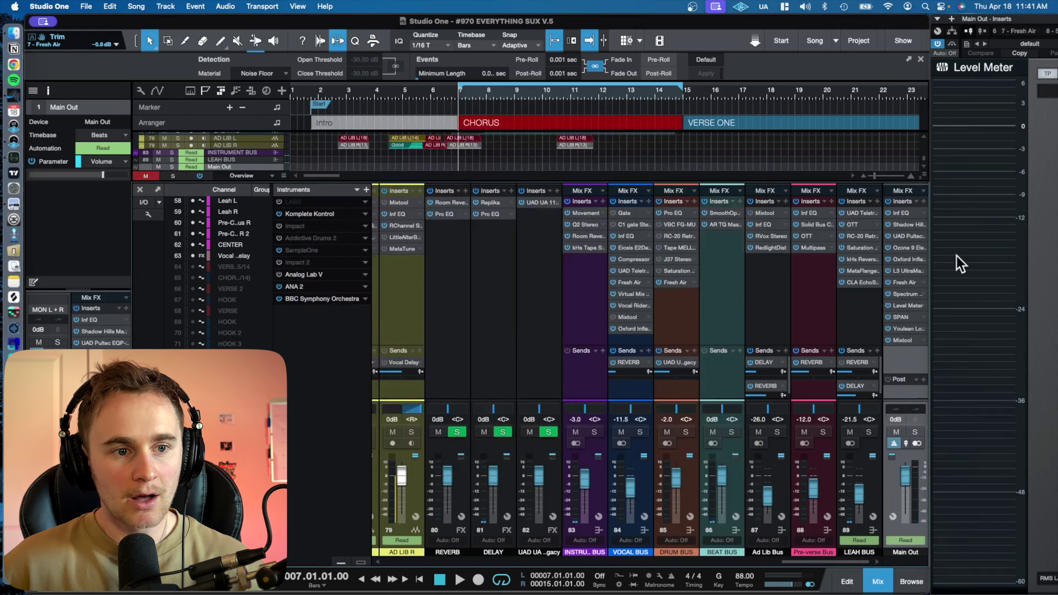
- Open Youlean Loudness Meter 2 on Main Out, play the chorus to check its integrated loudness, and close the meter
left_click(904, 329)
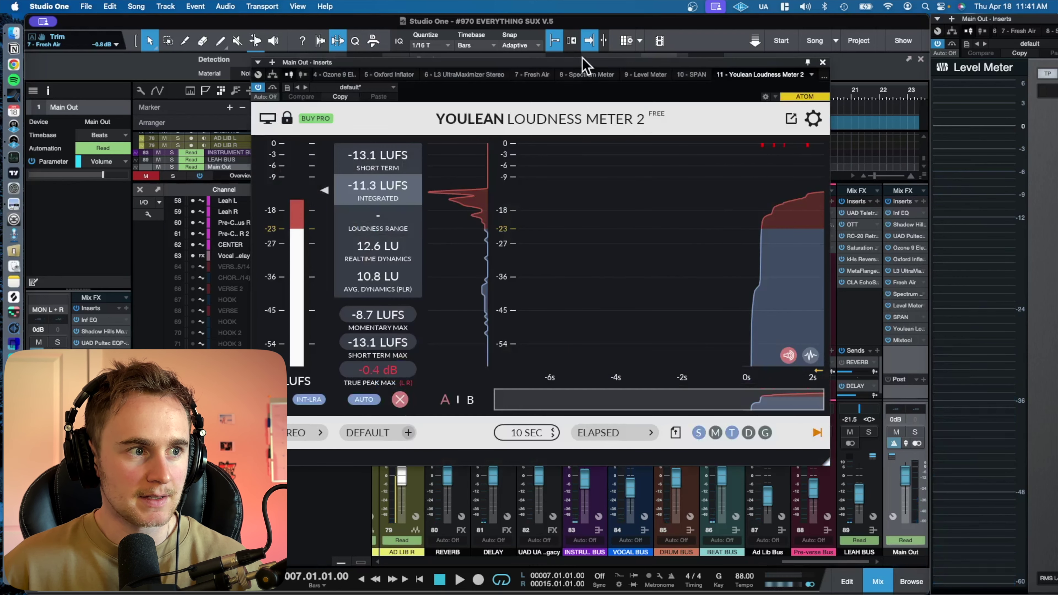
left_click_drag(583, 58, 600, 77)
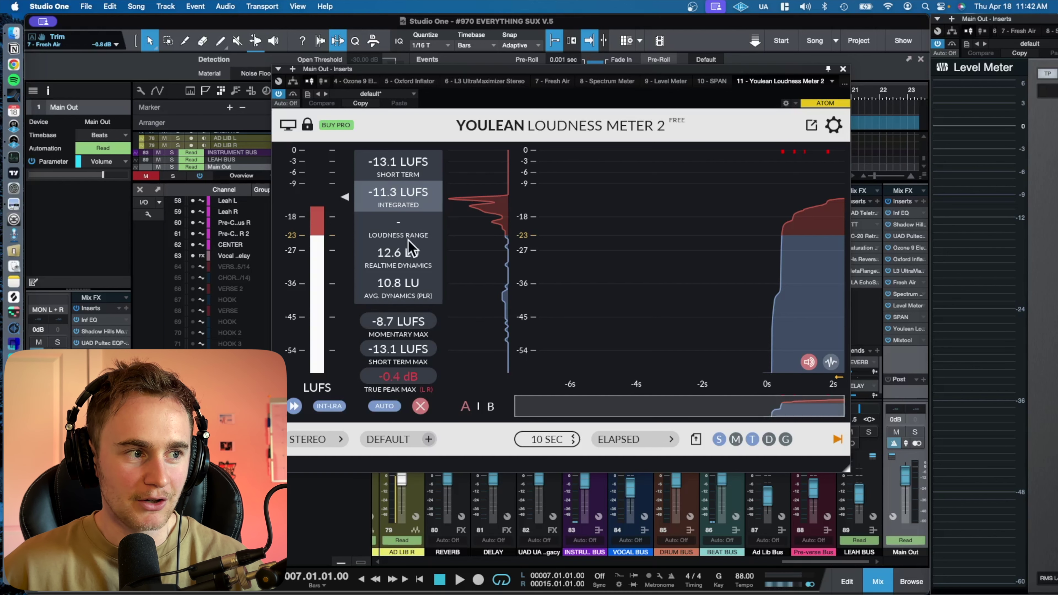
key("space")
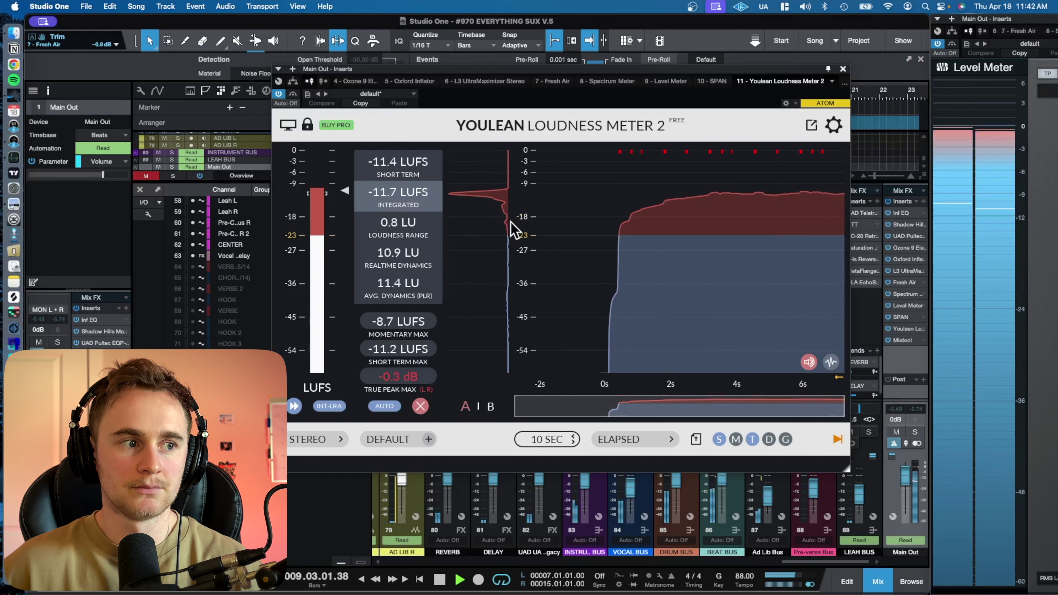
key("space")
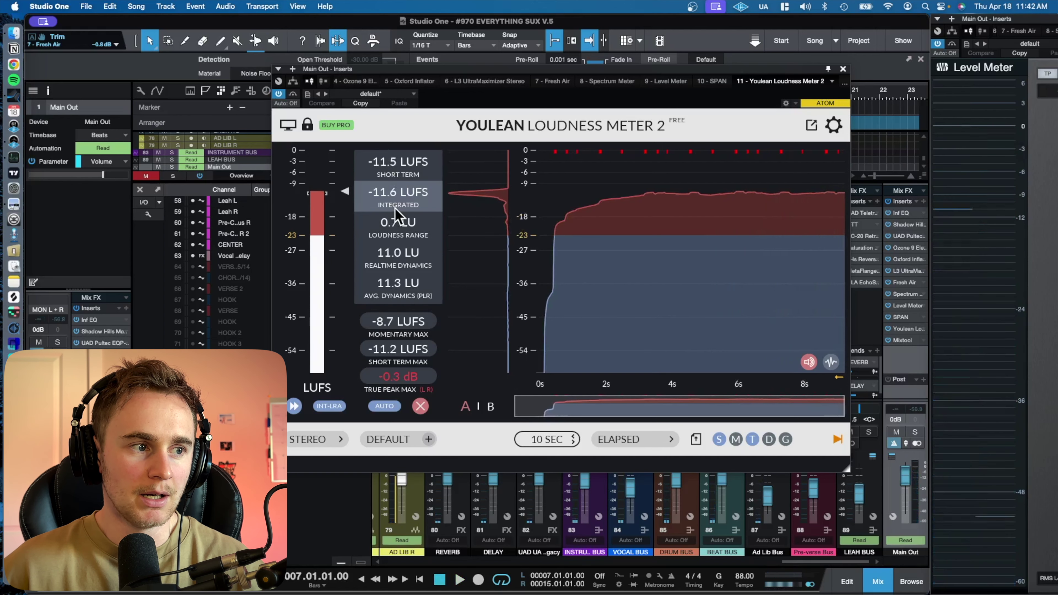
mouse_move(620, 77)
left_mouse_down()
mouse_move(589, 160)
mouse_move(756, 89)
mouse_move(620, 57)
mouse_move(643, 64)
mouse_move(602, 70)
mouse_move(615, 82)
left_mouse_up()
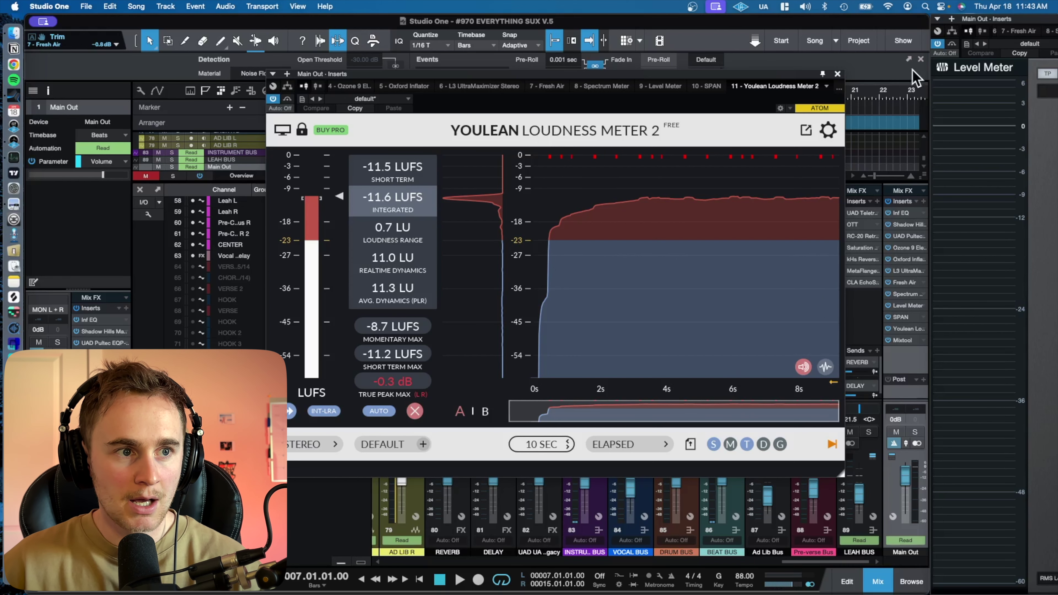
left_click(837, 74)
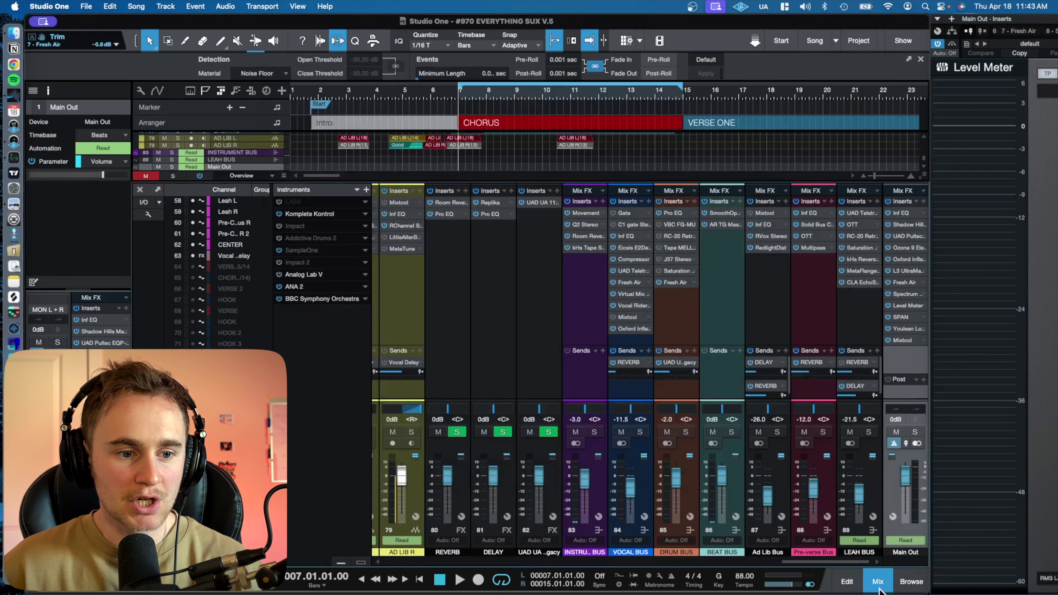
- Add the J37 Stereo tape plug-in to the Main Out inserts and place it between Ozone 9 Elements and Oxford Inflator
left_click(922, 201)
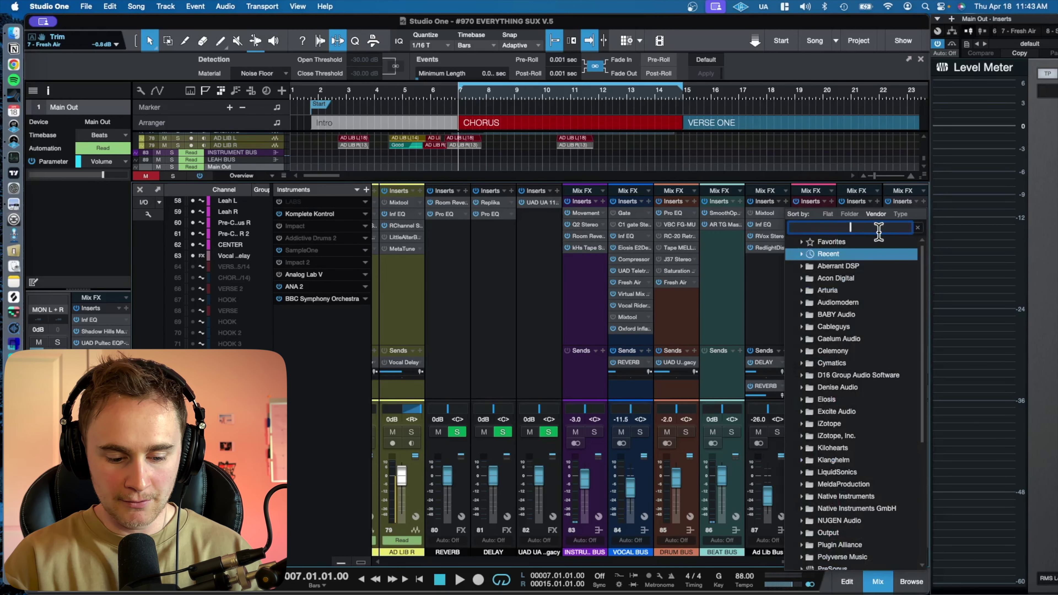
type("j37")
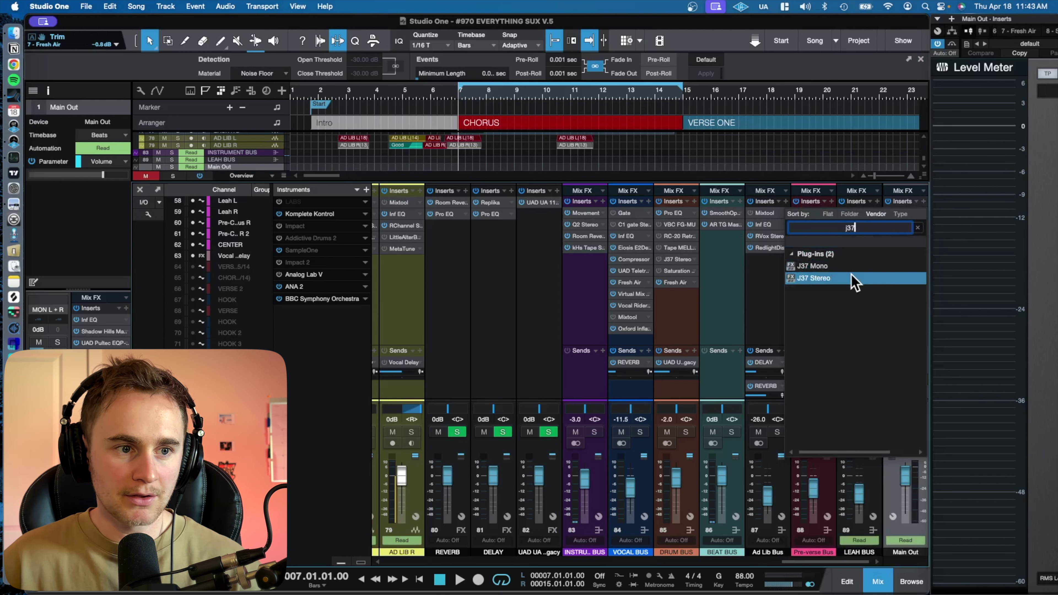
double_click(854, 278)
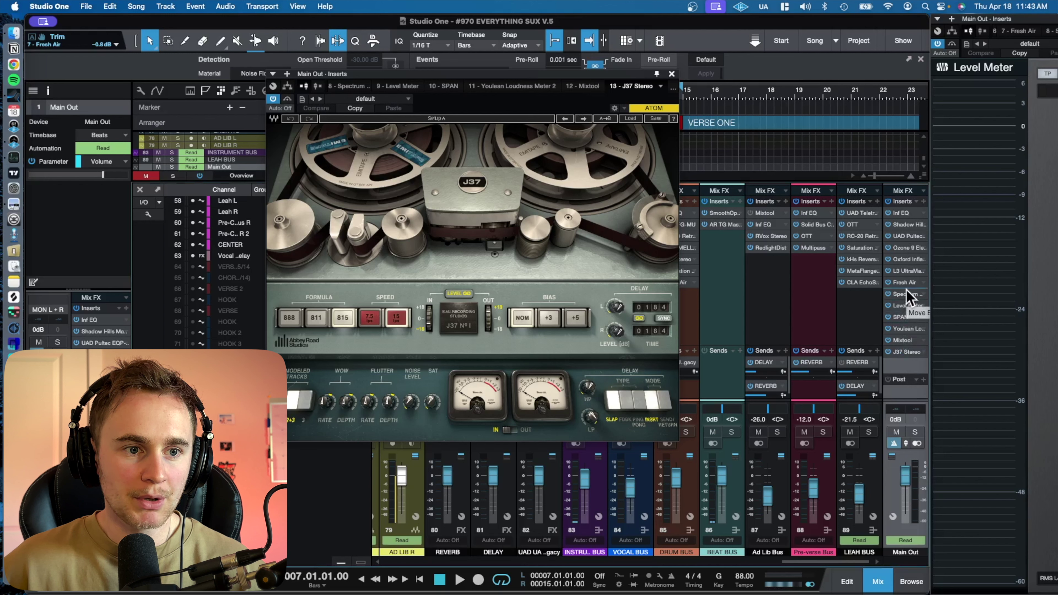
left_click_drag(909, 272, 900, 262)
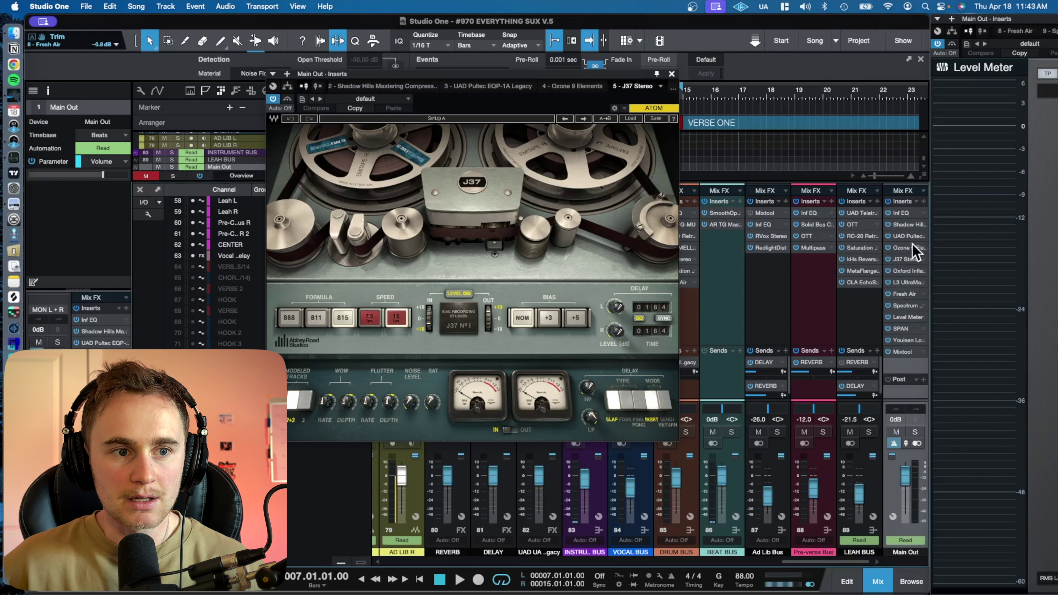